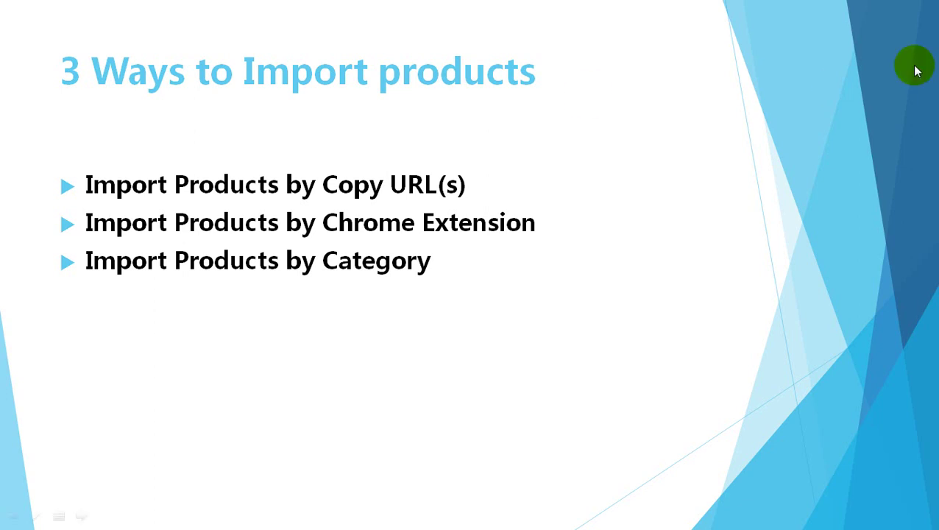
Advance the slide show to the 'Import Products by Copy URL(s)' slide
click(381, 75)
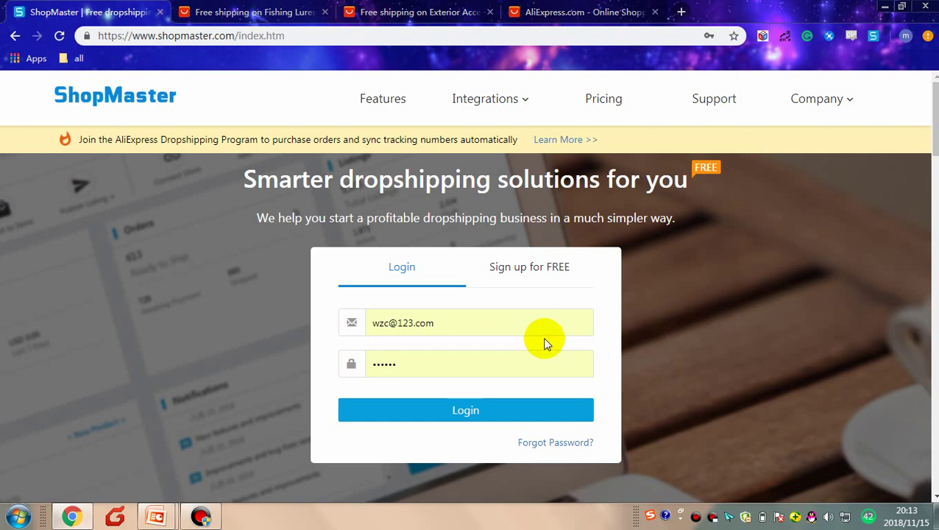
Log in to ShopMaster and open the Sourcing > Product Importer page
click(513, 419)
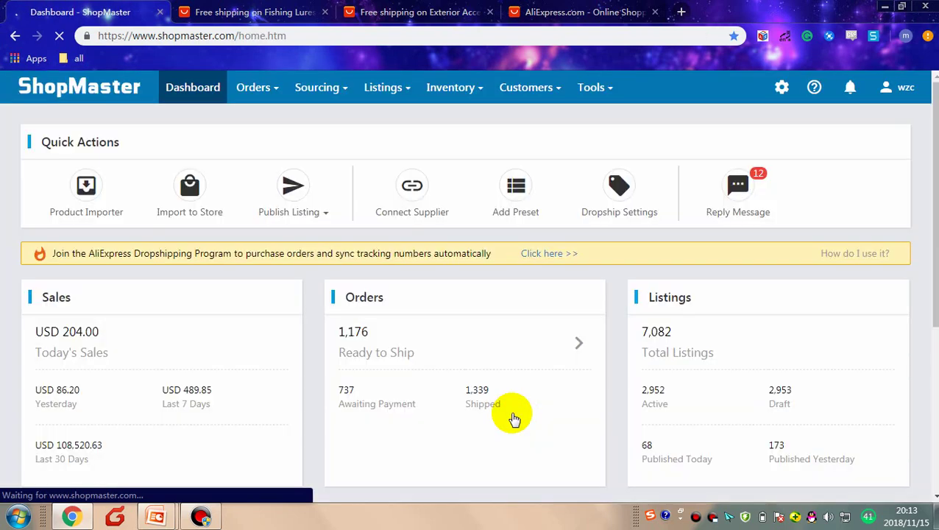
mouse_move(300, 92)
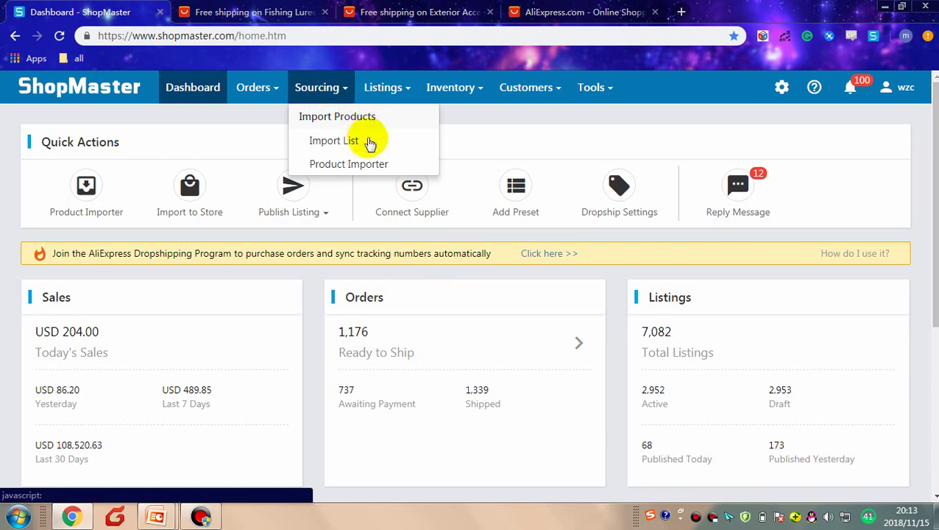
click(389, 166)
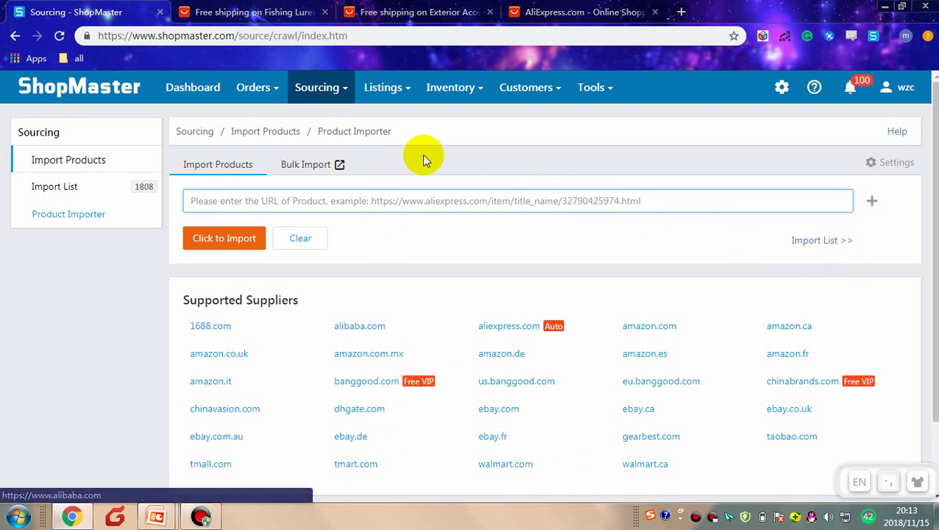
click(291, 11)
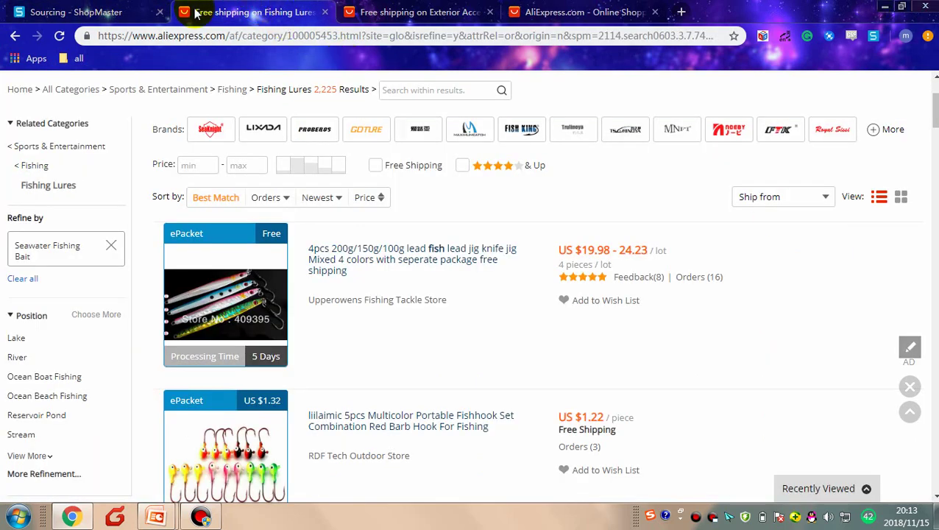
Open the '4pcs 200g/150g/100g lead fish lead jig' product page and copy its URL
mouse_move(187, 302)
click(216, 296)
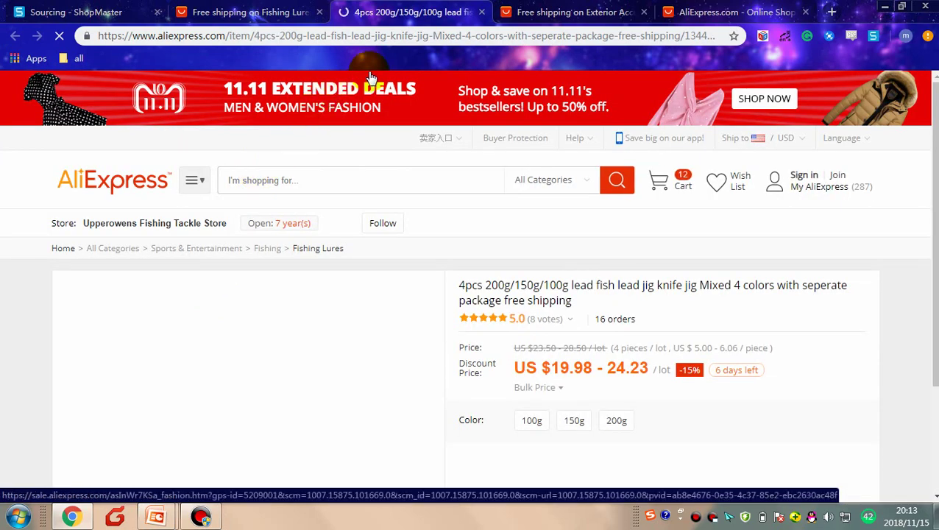
scroll(329, 149, down, 1)
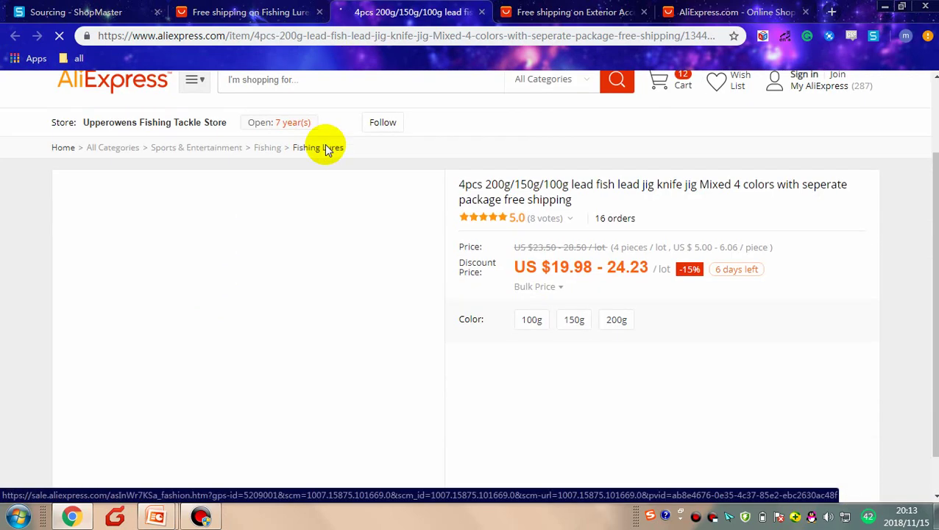
scroll(324, 150, down, 1)
scroll(325, 151, up, 2)
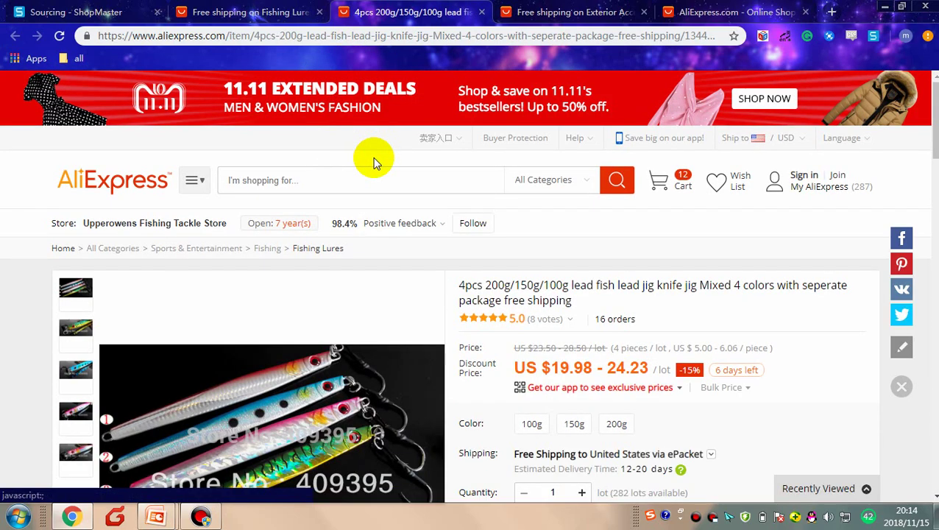
click(188, 36)
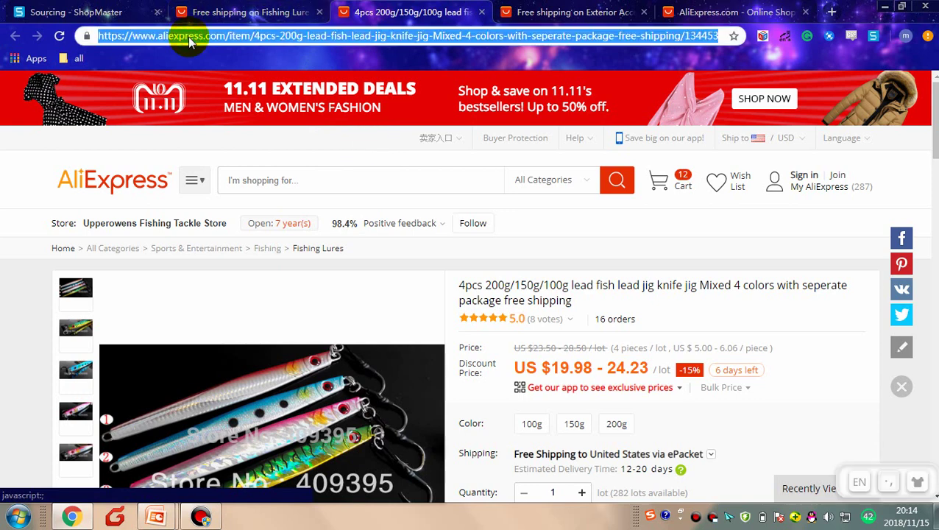
click(107, 9)
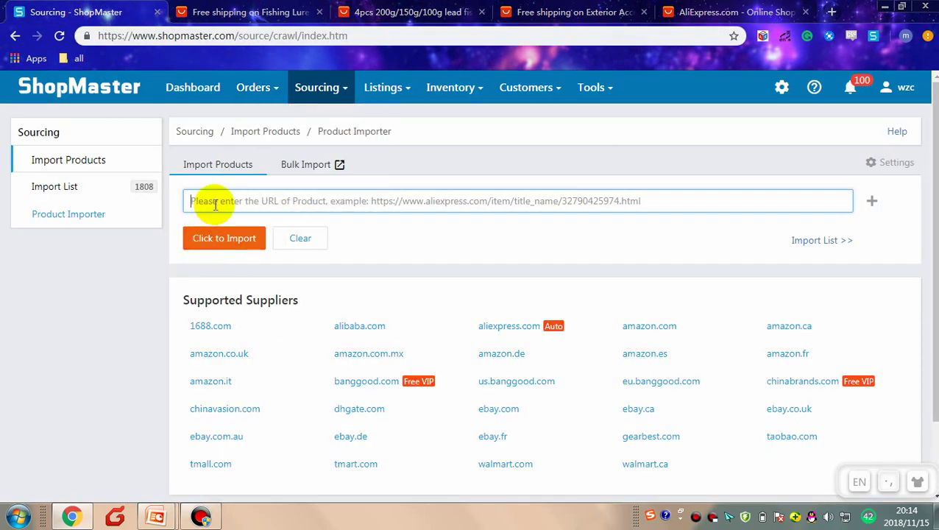
Paste the lead jig URL into the importer and import it: 1 imported, 0 failed
key(ctrl+v)
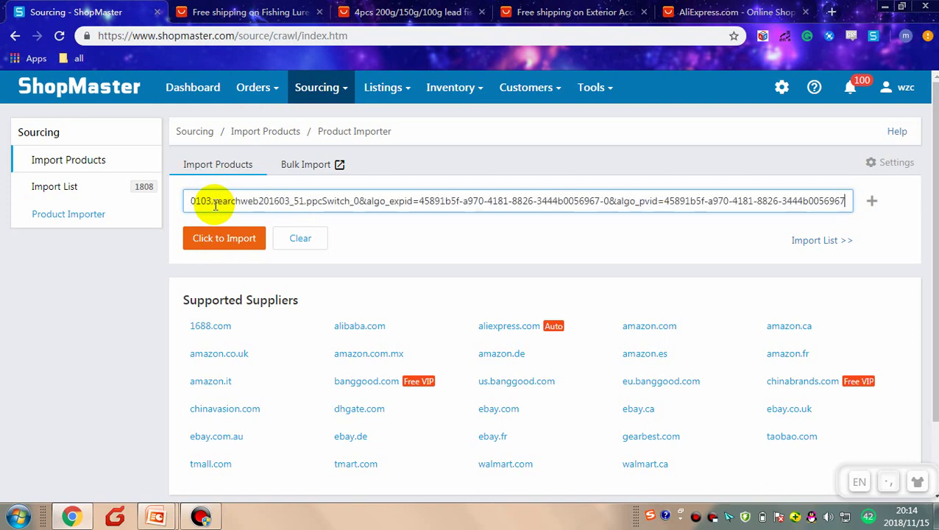
click(224, 246)
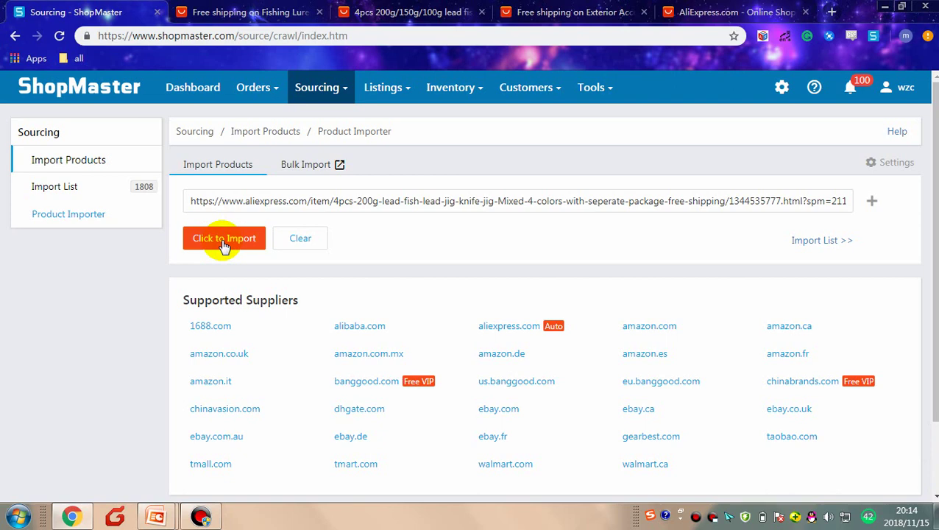
click(223, 245)
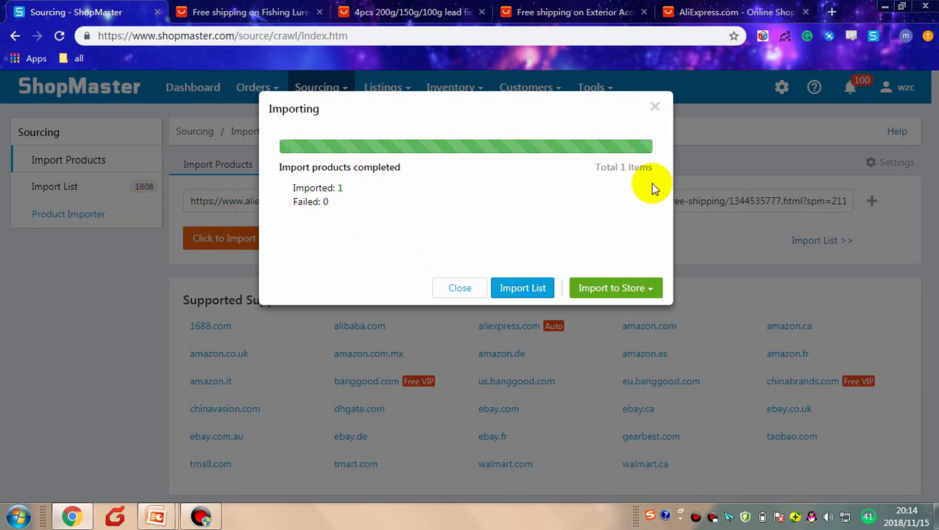
Push the imported lead jig to the selected Shopify store as a draft listing
click(653, 291)
click(599, 331)
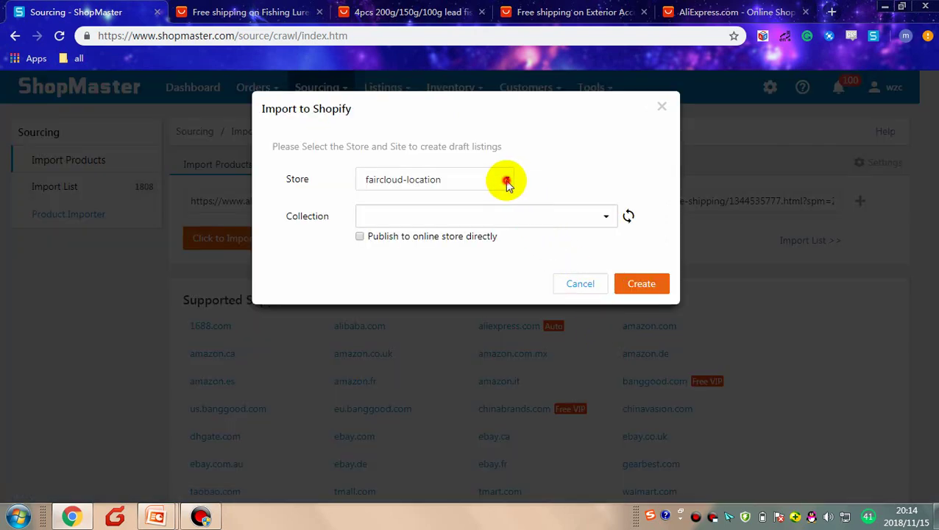
click(506, 181)
click(433, 225)
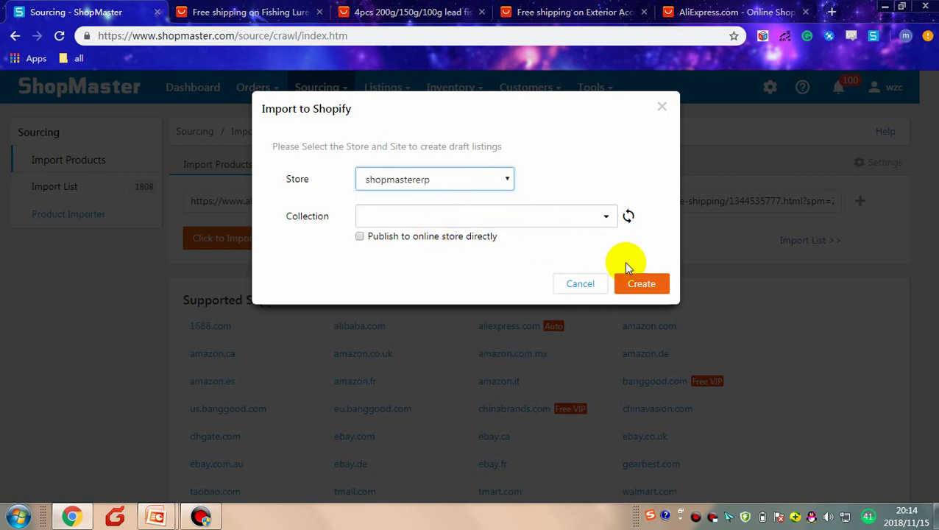
click(635, 285)
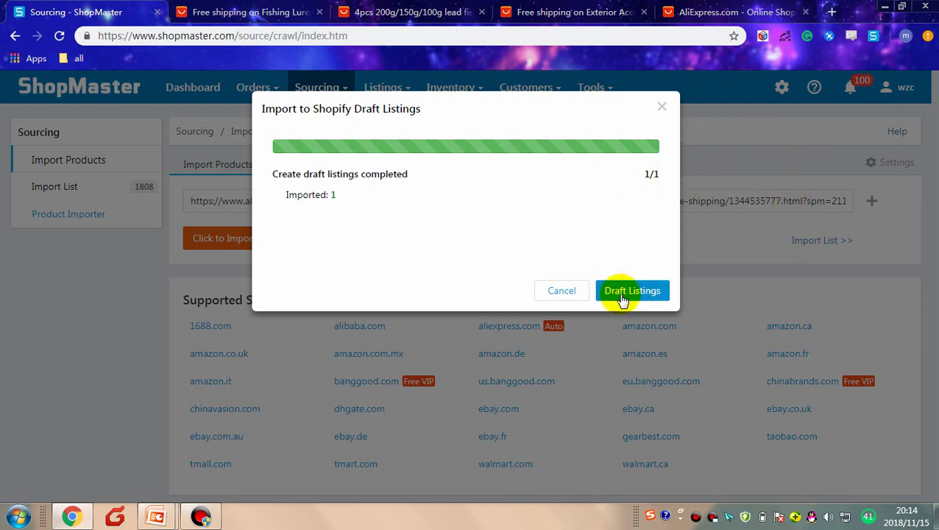
click(663, 108)
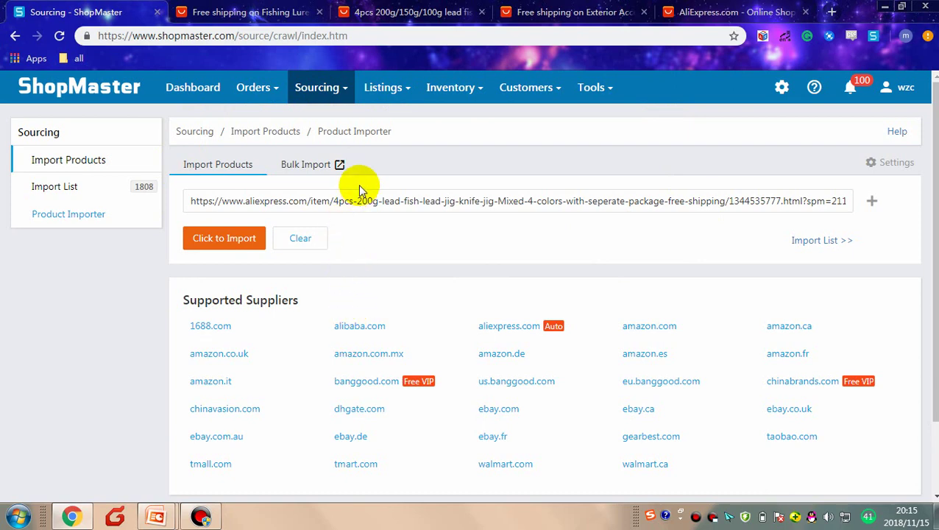
Present the 'Import Products by Chrome Extension' three-step slide, then return to Chrome
key(alt+Tab)
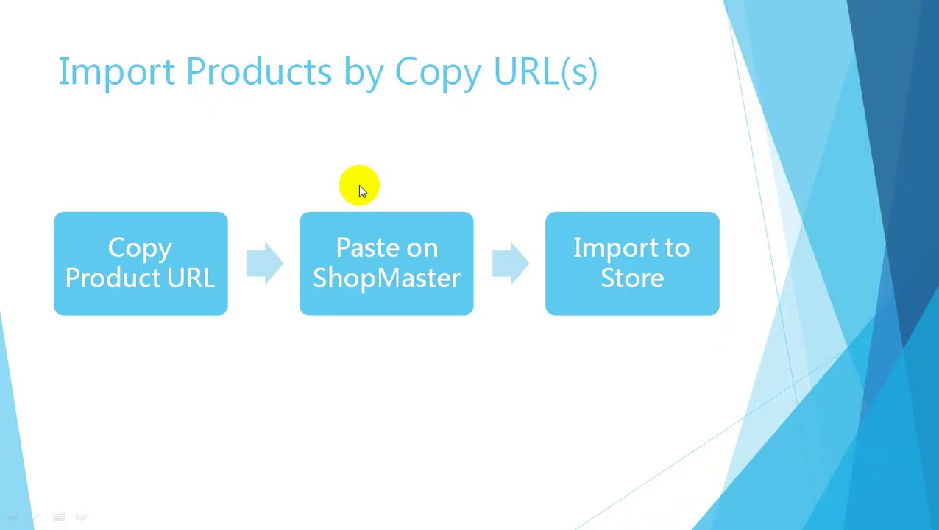
key(Right)
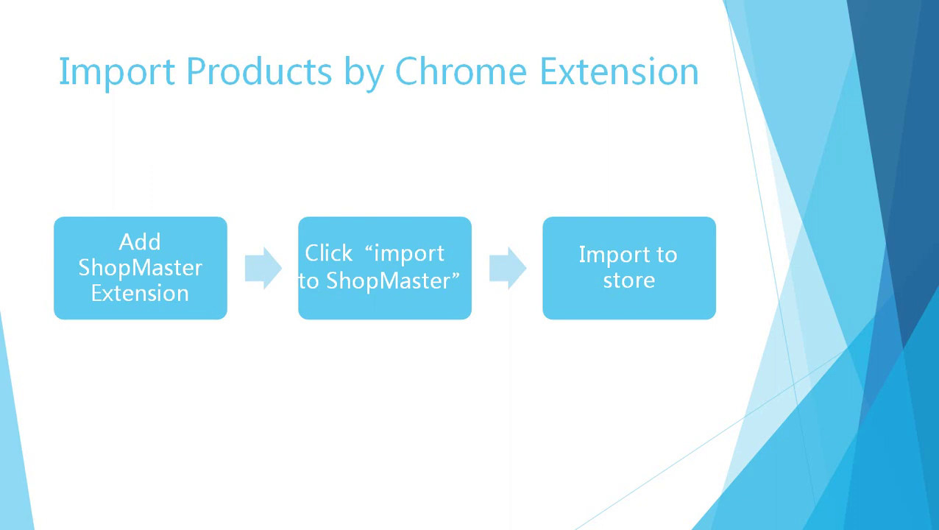
click(199, 254)
click(171, 284)
key(alt+Tab)
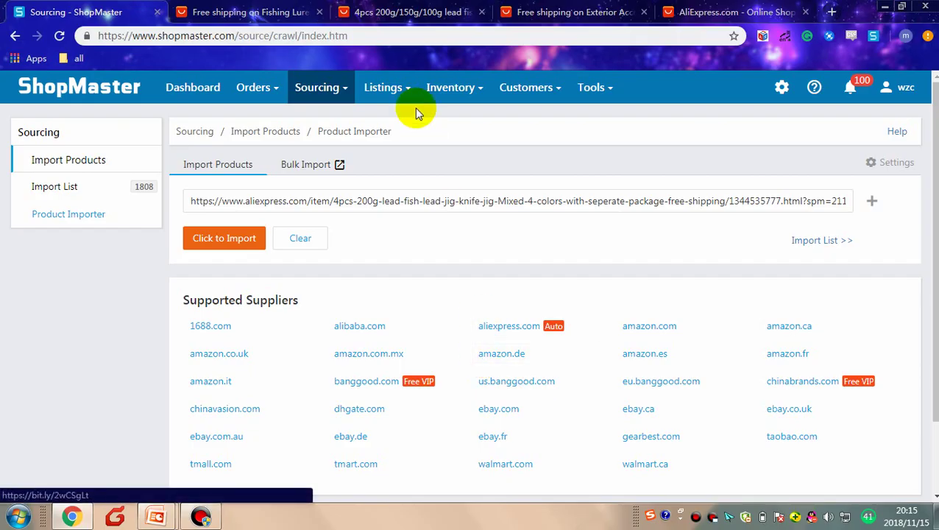
Close the lead fish jig and Fishing Lures tabs and browse the Exterior Accessories results
click(352, 13)
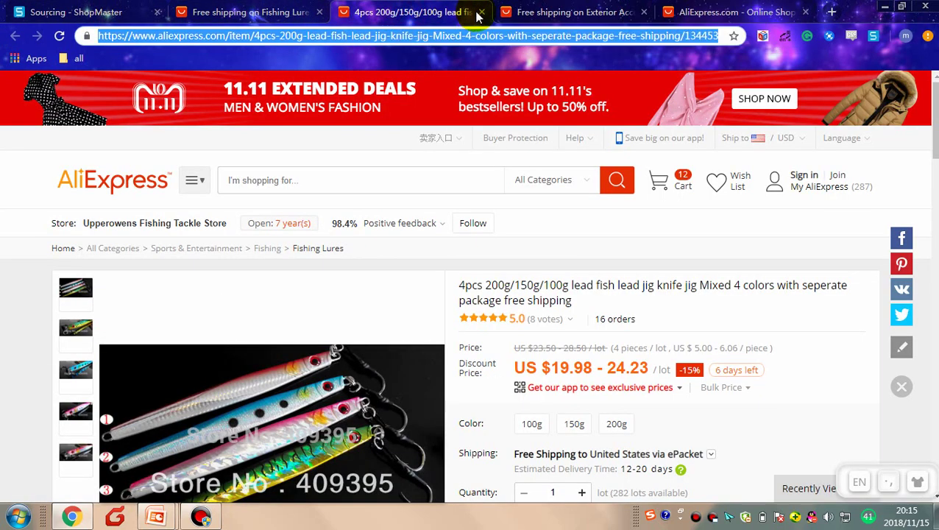
click(481, 12)
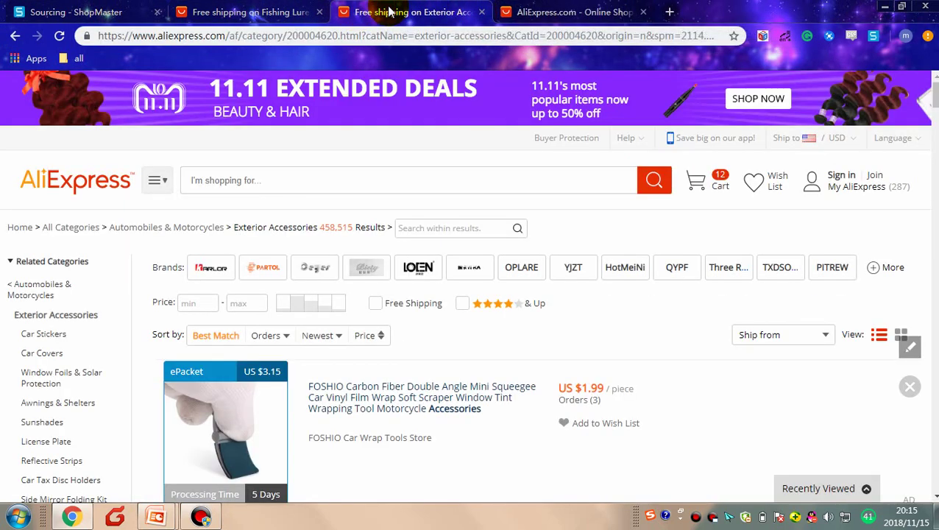
click(320, 12)
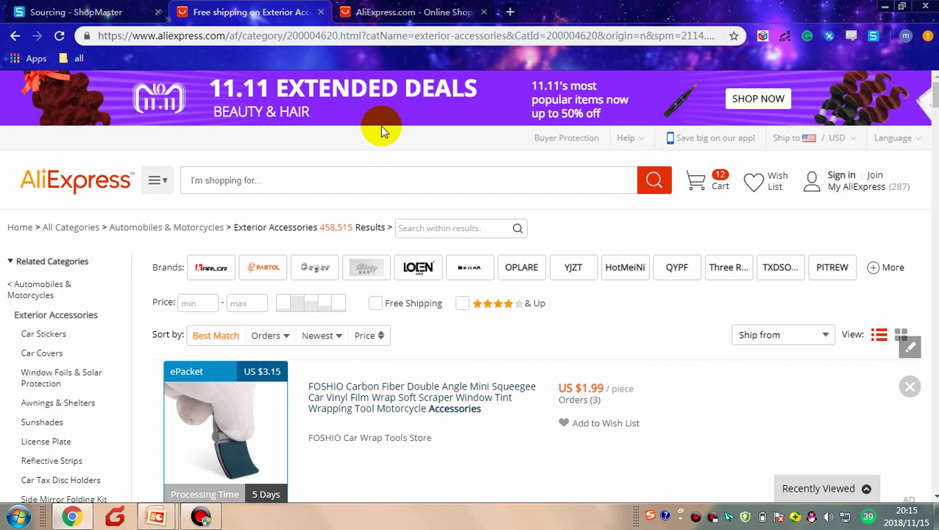
scroll(384, 130, down, 2)
scroll(501, 310, down, 2)
scroll(509, 309, up, 1)
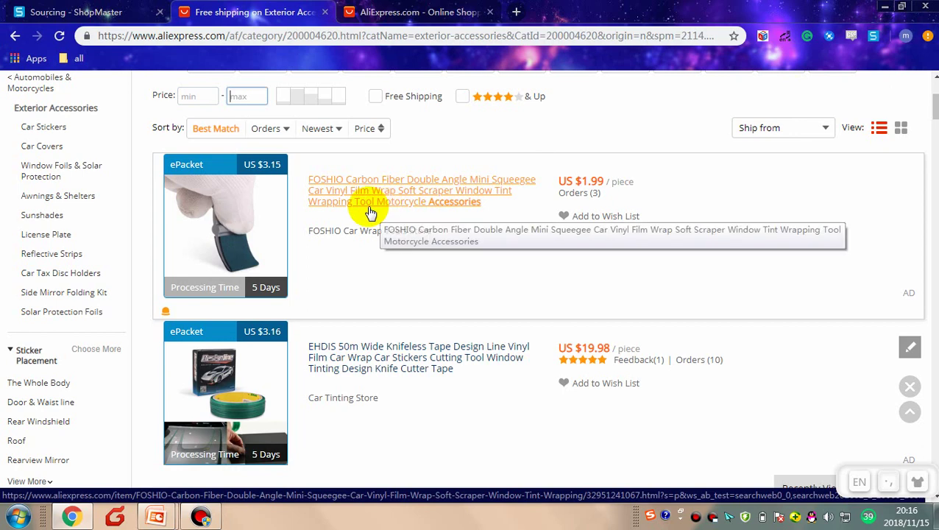
mouse_move(286, 219)
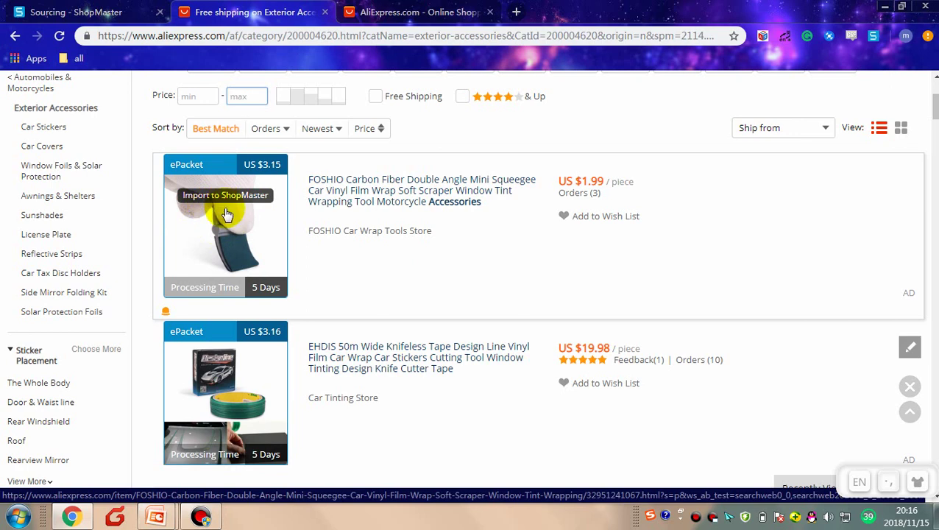
scroll(213, 390, down, 1)
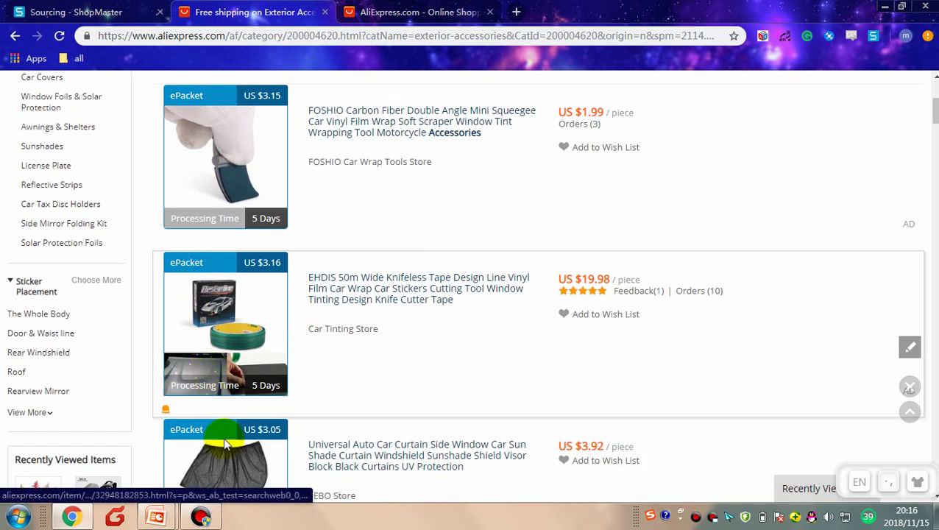
scroll(316, 339, up, 3)
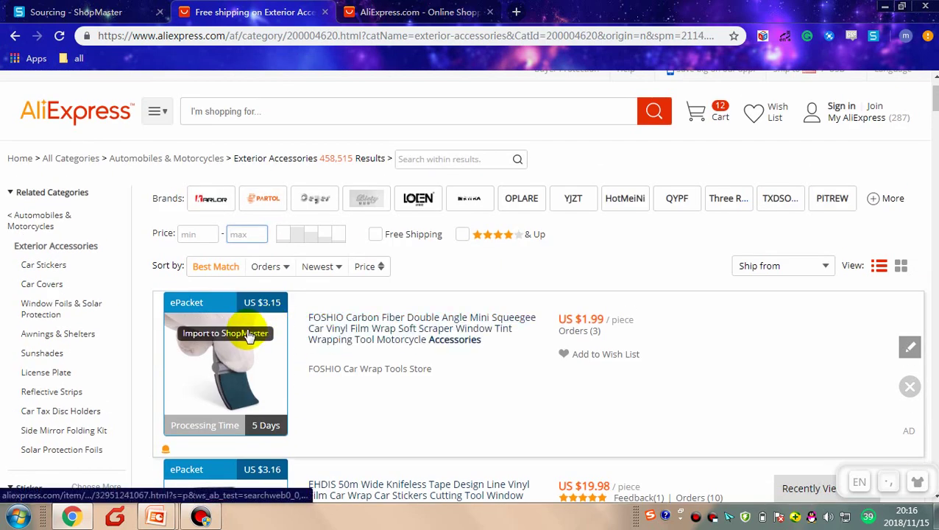
Import the FOSHIO squeegee and EHDIS knifeless tape, then open the ShopMaster filter popup
click(222, 337)
scroll(323, 350, down, 2)
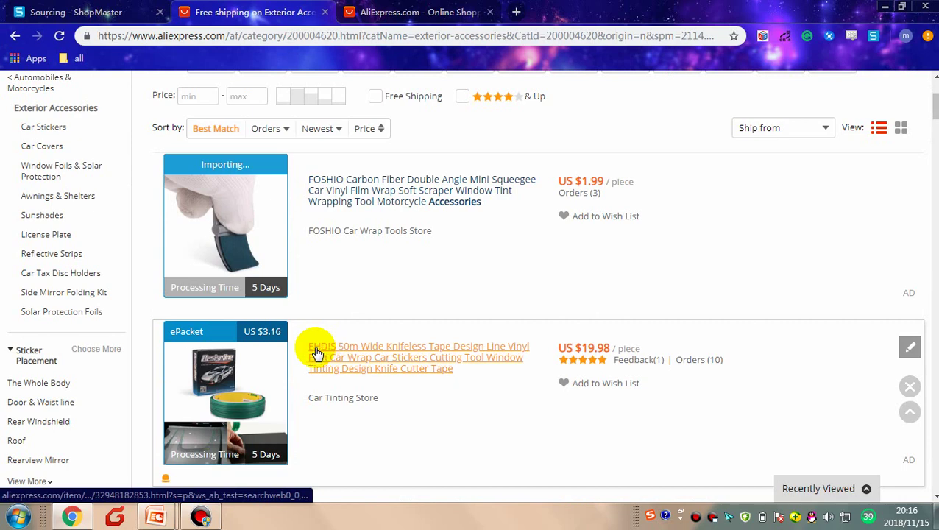
click(243, 362)
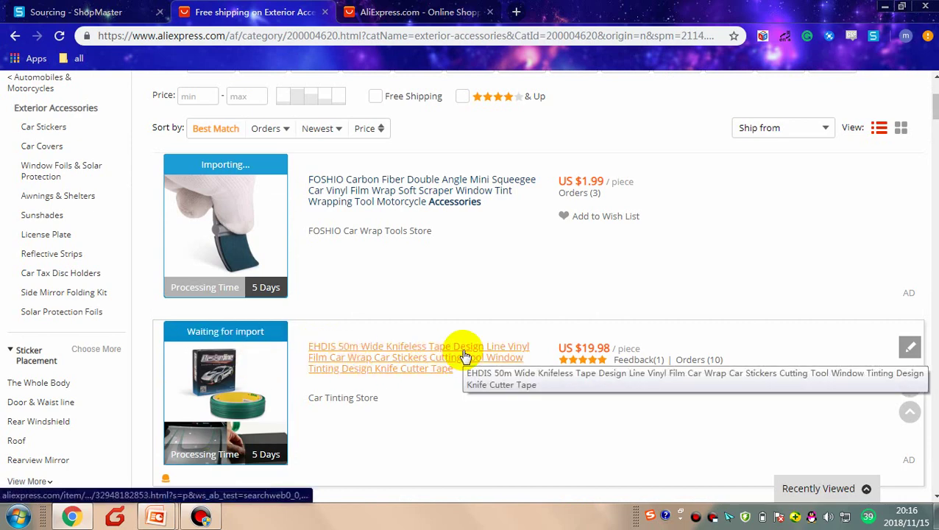
scroll(459, 346, up, 1)
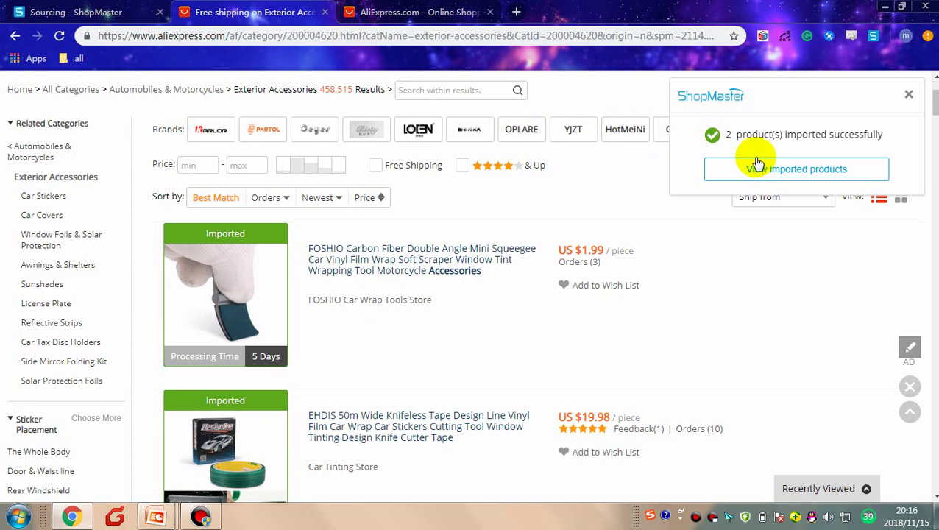
click(909, 96)
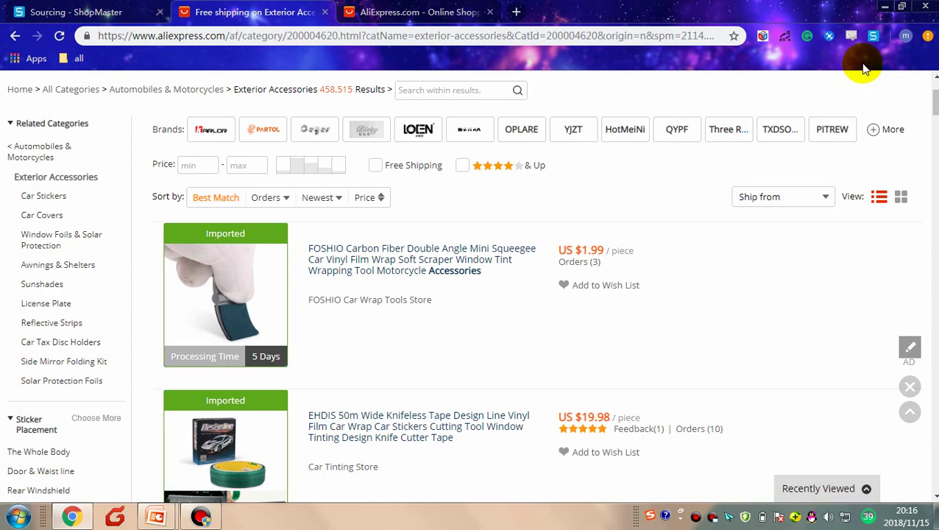
click(872, 37)
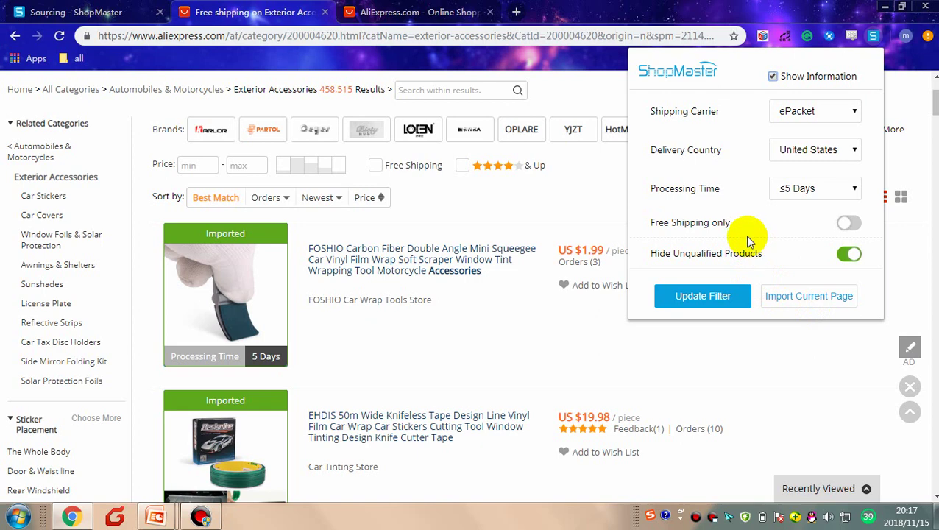
Import the current Exterior Accessories page, then view the ShopMaster Import List (1815 new items)
click(812, 298)
scroll(491, 283, down, 4)
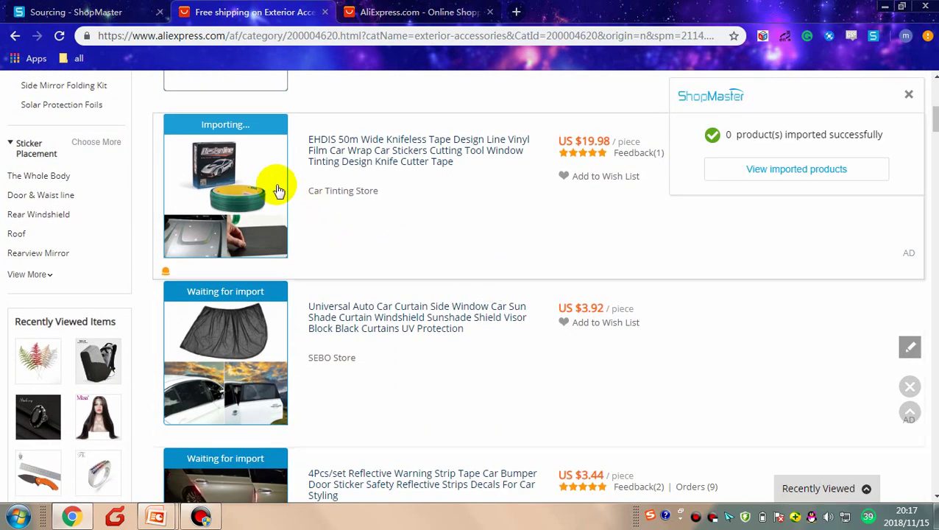
mouse_move(279, 190)
scroll(302, 290, down, 2)
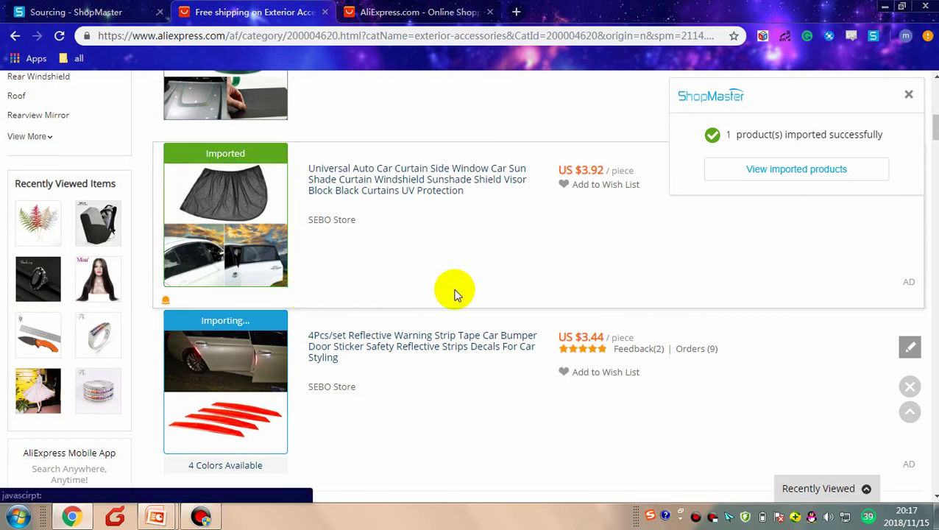
scroll(455, 293, up, 2)
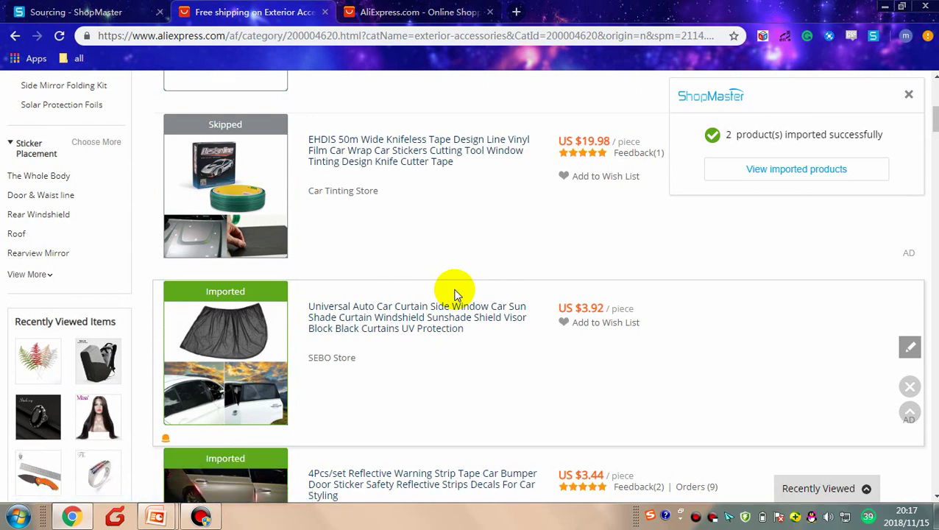
click(111, 13)
click(89, 185)
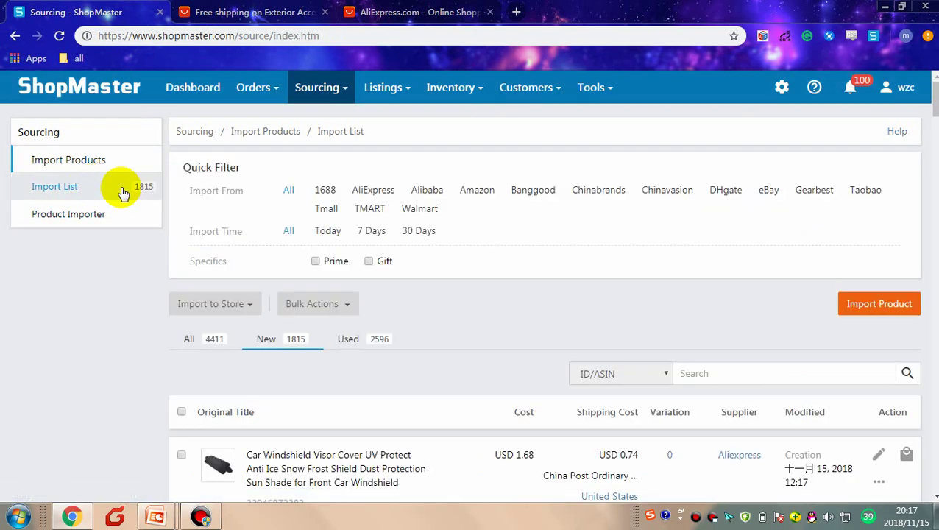
Scroll the Import List to check the windshield visor cover and reflective warning tape rows
scroll(356, 267, down, 2)
mouse_move(209, 423)
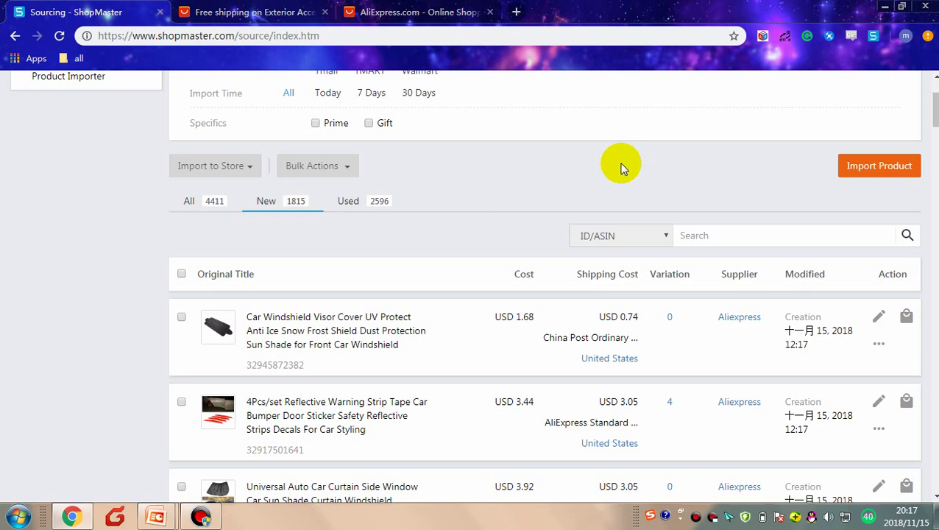
scroll(621, 167, up, 3)
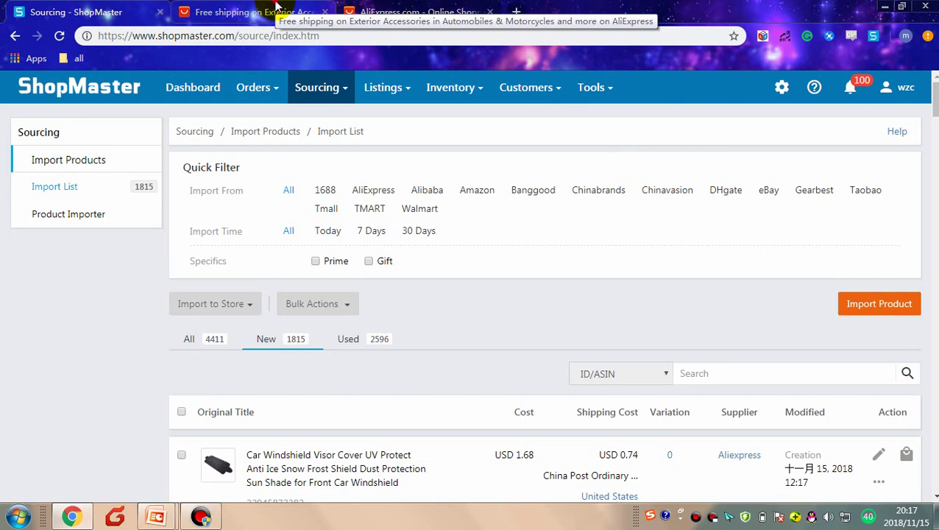
click(276, 6)
Set the ShopMaster shipping filter to United States with ≤7 Days processing and update it
scroll(824, 111, up, 2)
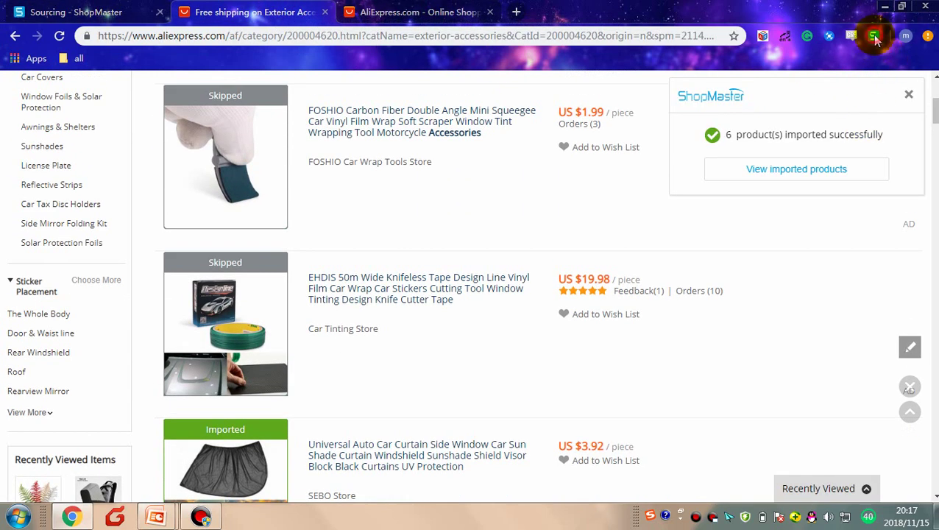
click(874, 37)
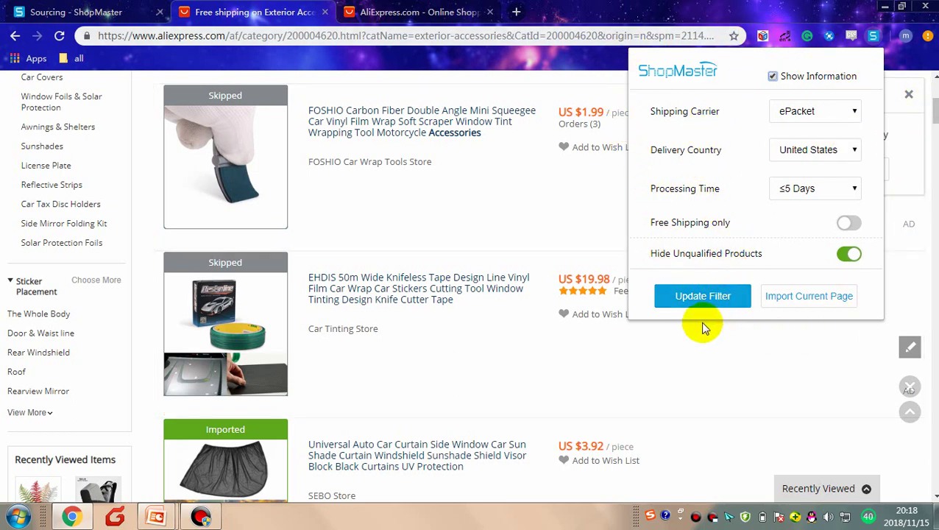
click(828, 155)
click(828, 155)
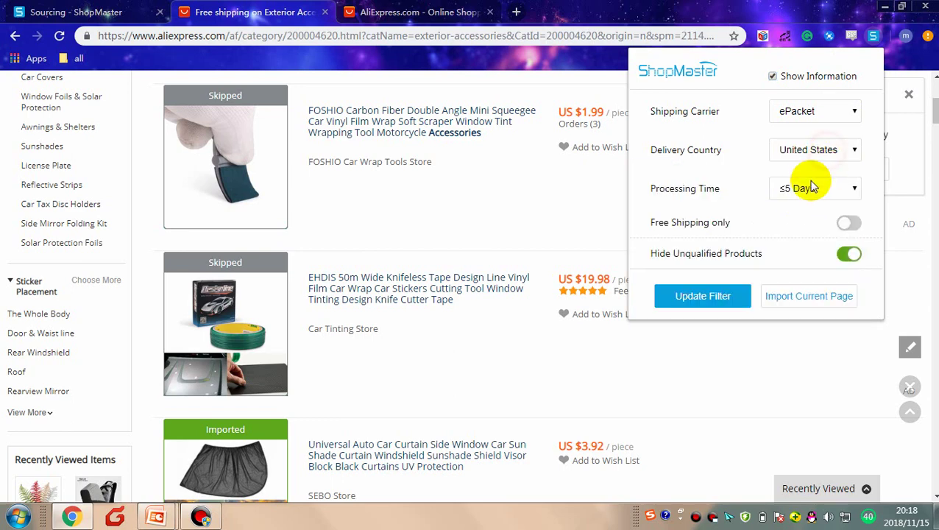
click(806, 188)
click(797, 244)
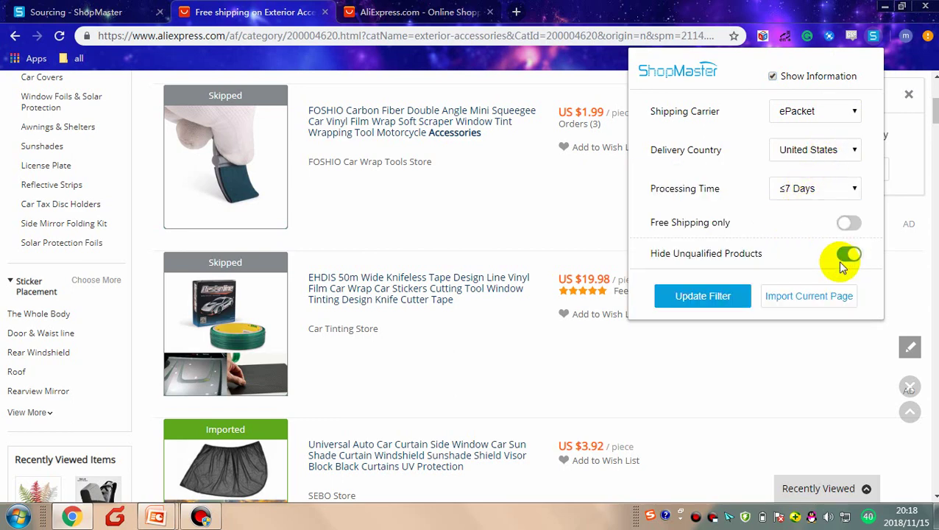
click(722, 308)
Enable Hide Unqualified Products in the ShopMaster filter and update the listings again
scroll(610, 331, up, 1)
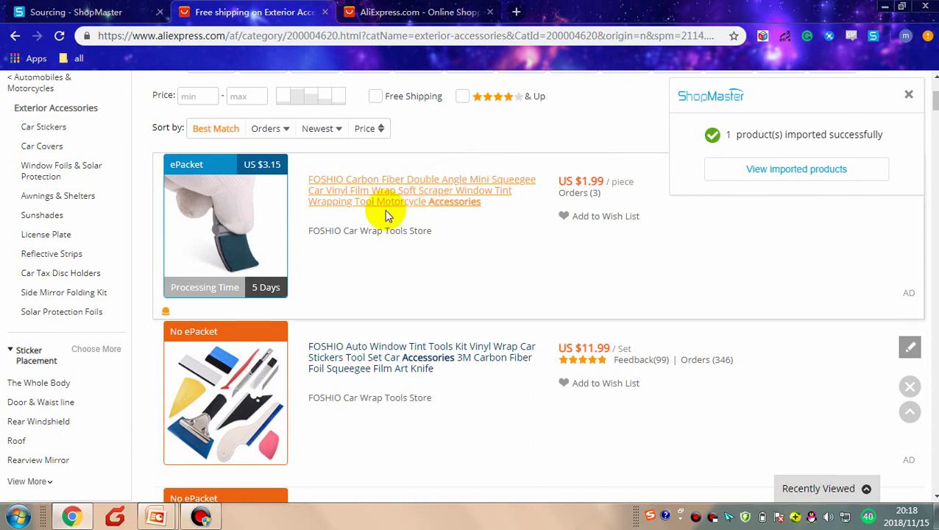
mouse_move(269, 245)
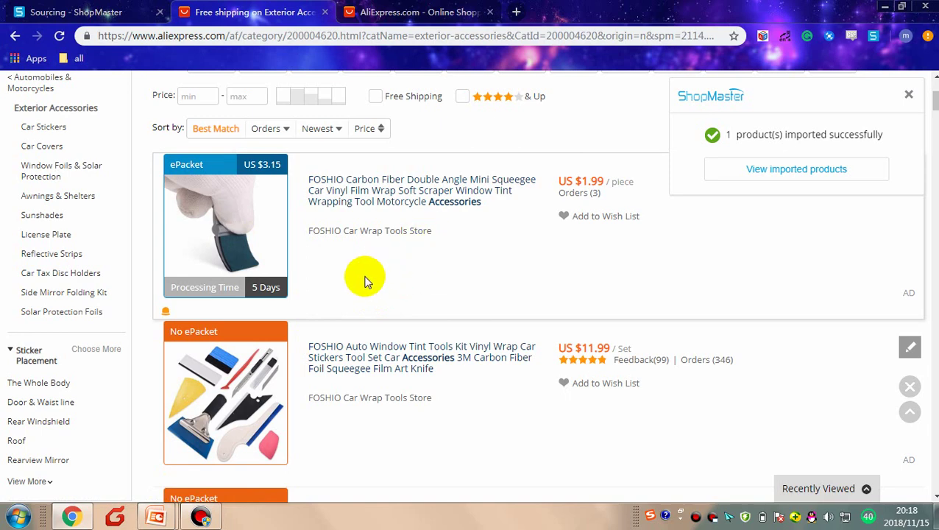
mouse_move(259, 350)
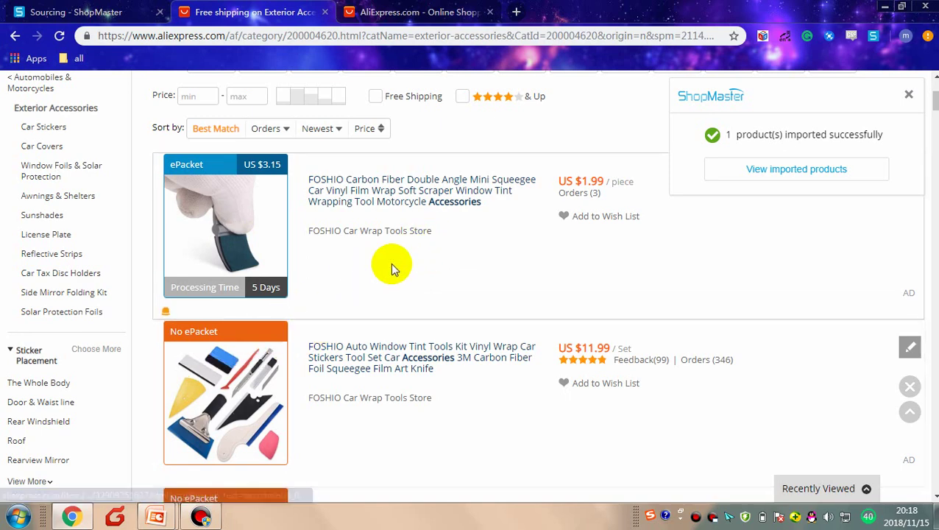
click(874, 37)
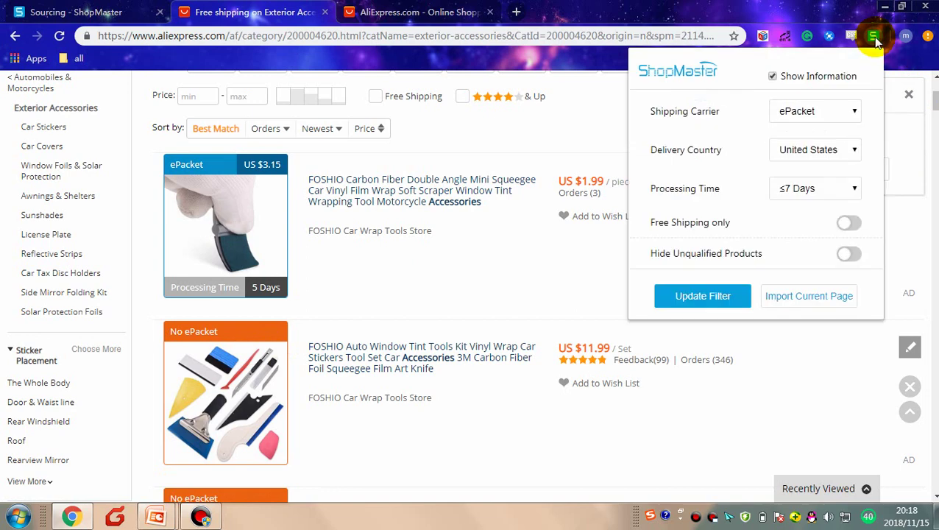
click(849, 254)
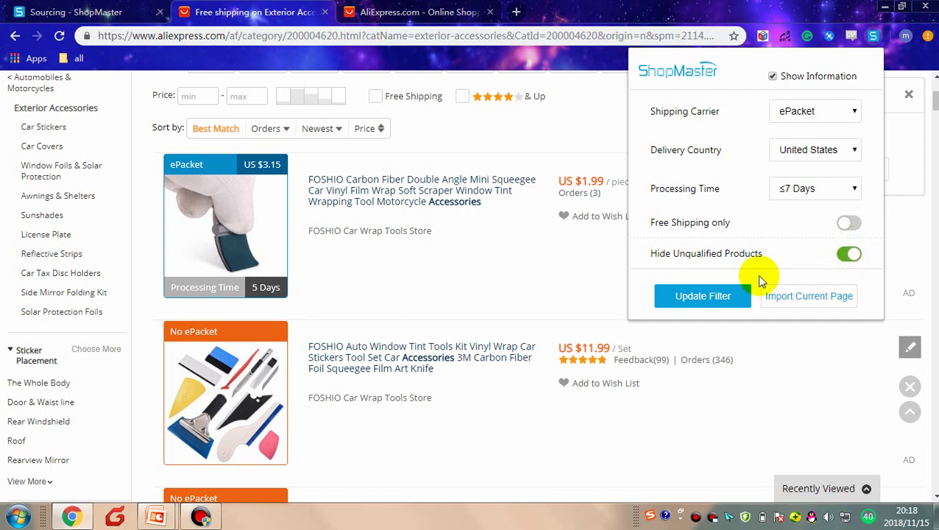
click(694, 302)
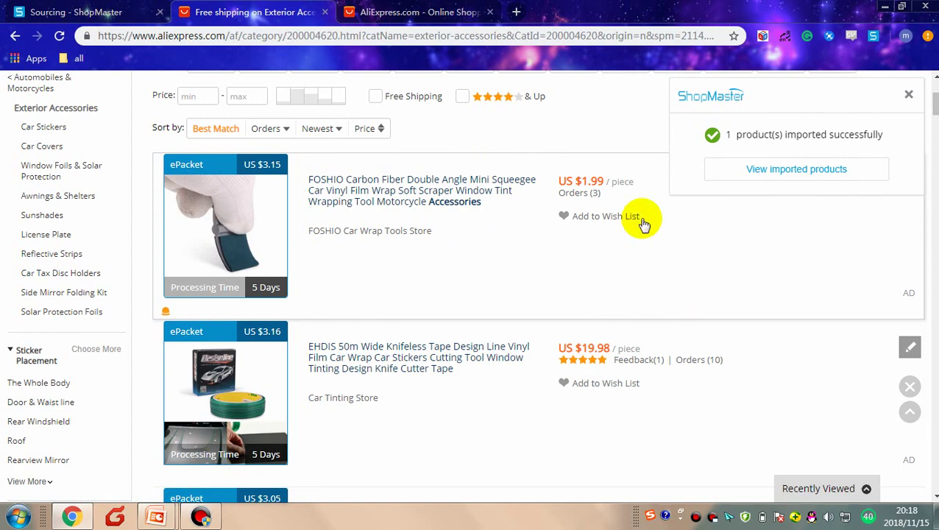
Dismiss the import notice, recheck the filter settings, then glance over the ShopMaster import list
click(910, 96)
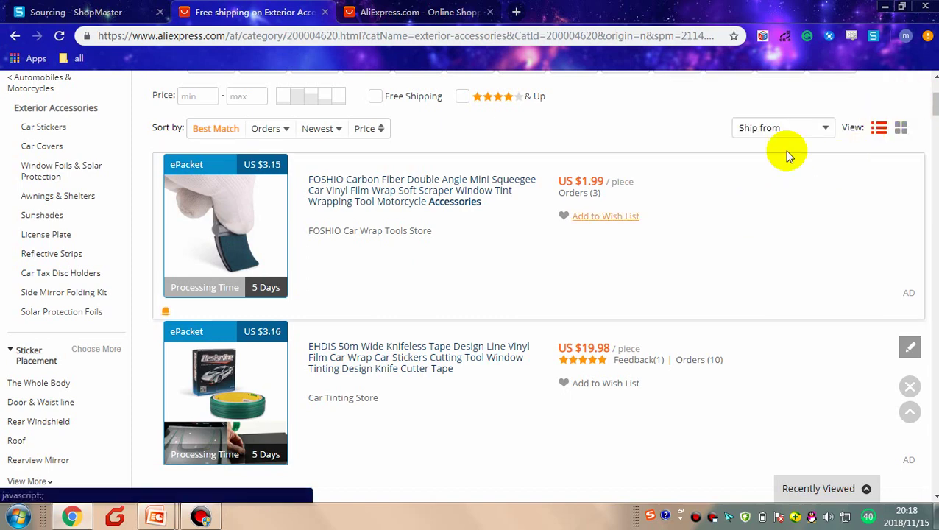
click(871, 37)
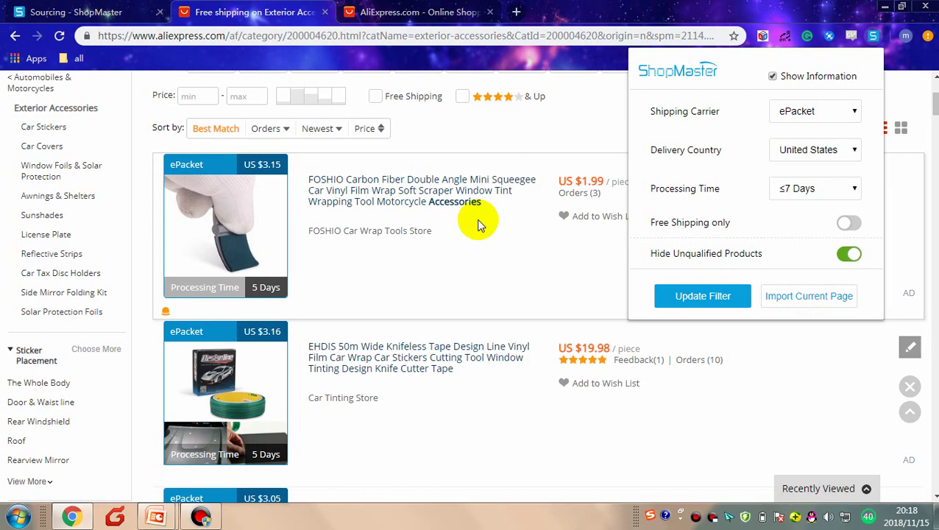
click(563, 133)
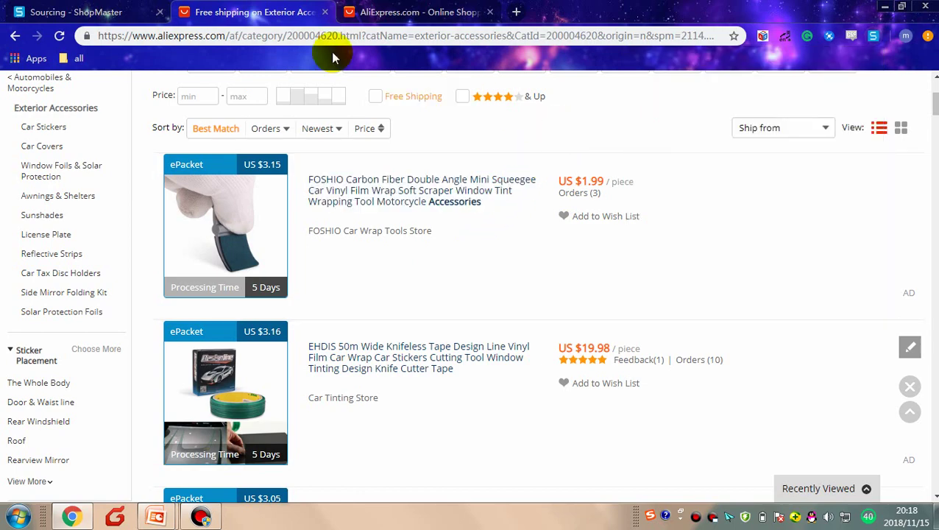
click(73, 12)
scroll(679, 272, down, 3)
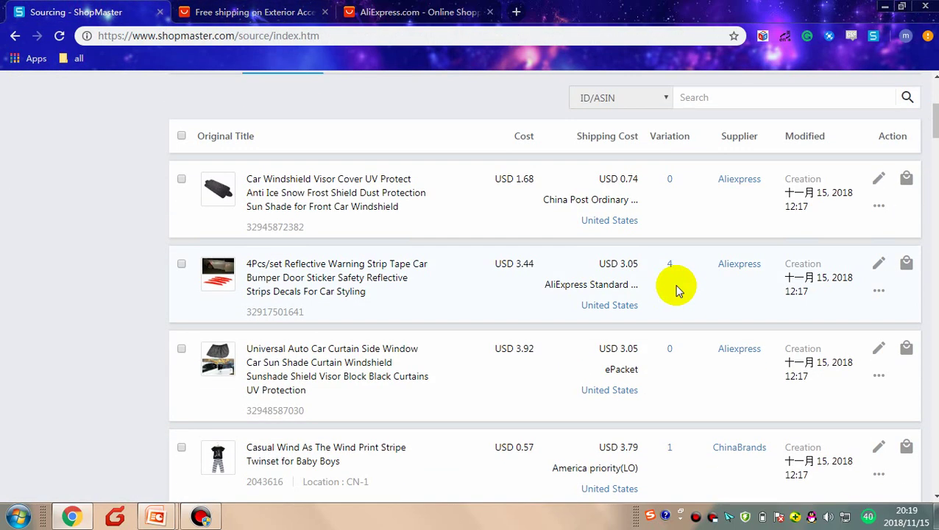
scroll(675, 283, up, 4)
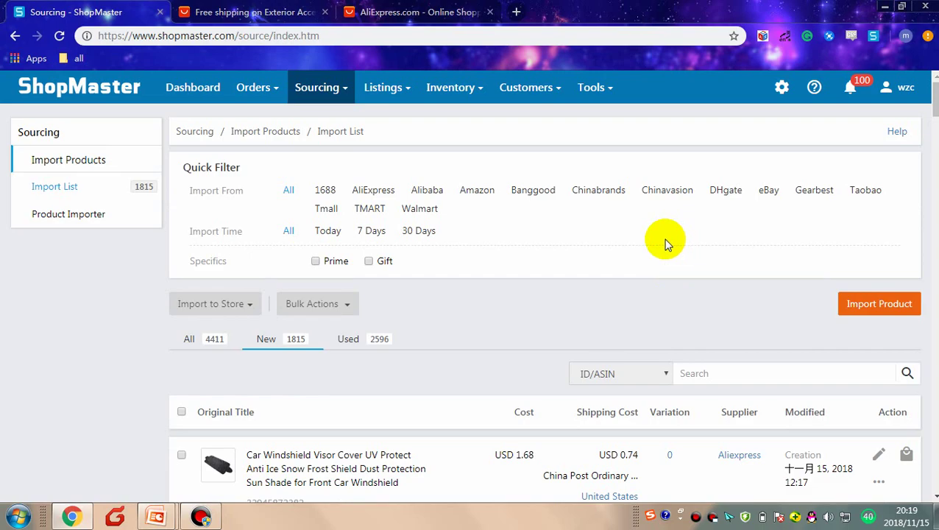
key(alt+Tab)
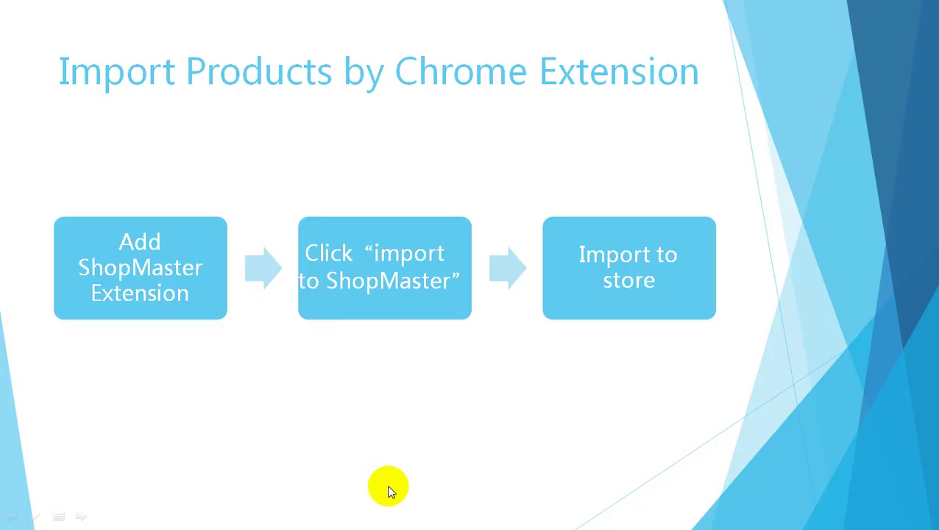
Present the Import Products by Category slide, step back from the contact slide, and return to Chrome
click(394, 475)
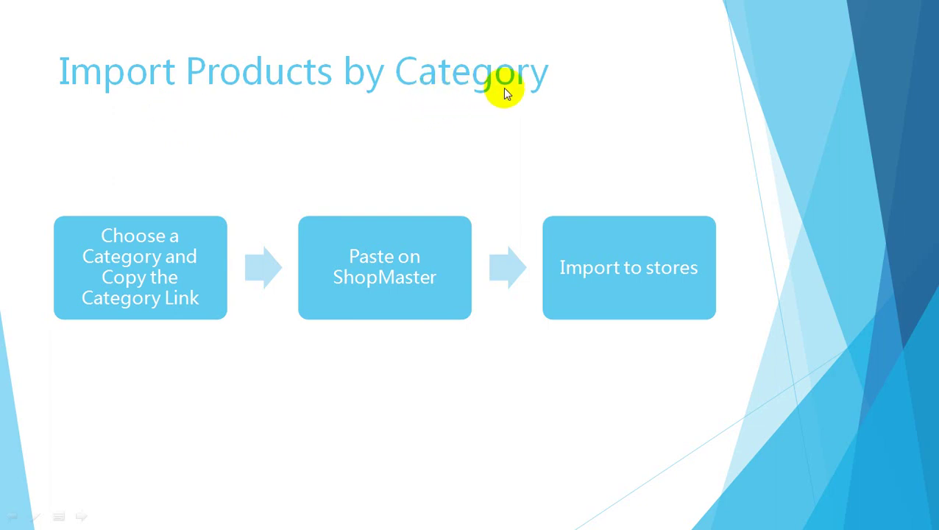
click(458, 378)
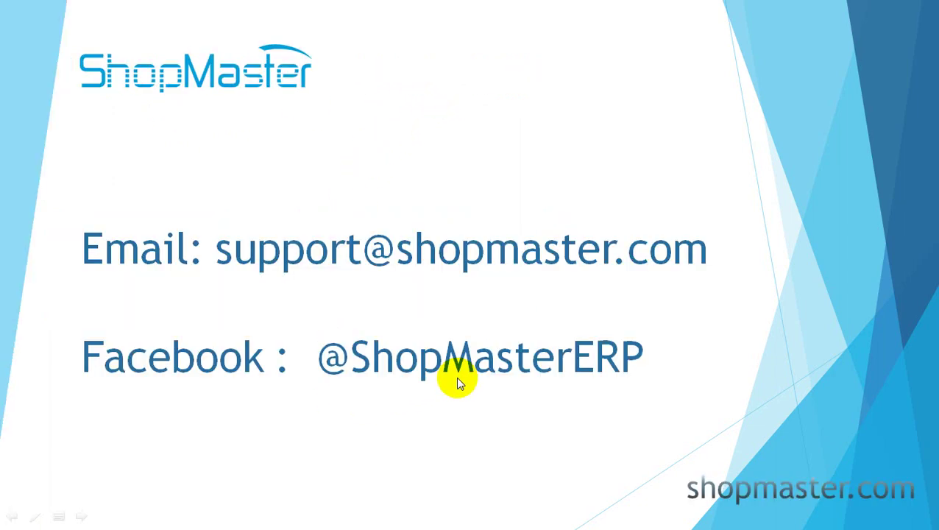
key(Left)
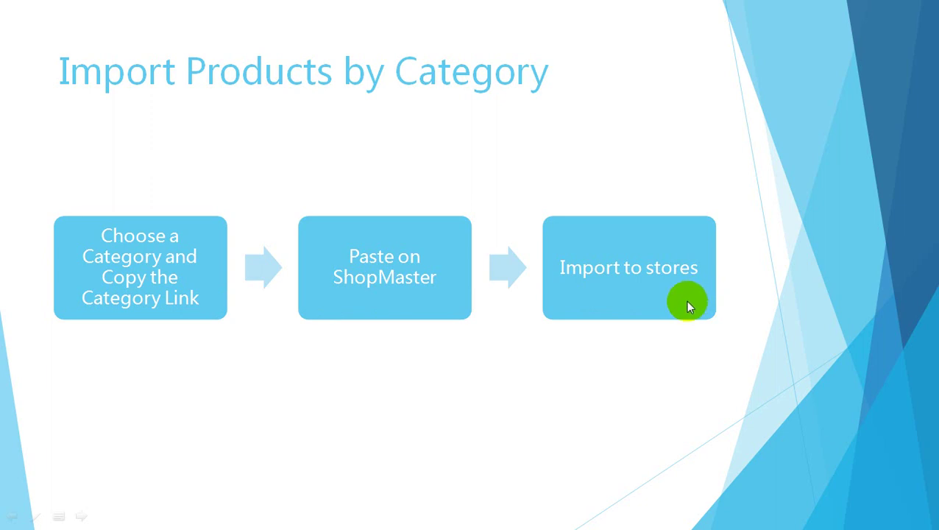
key(alt+Tab)
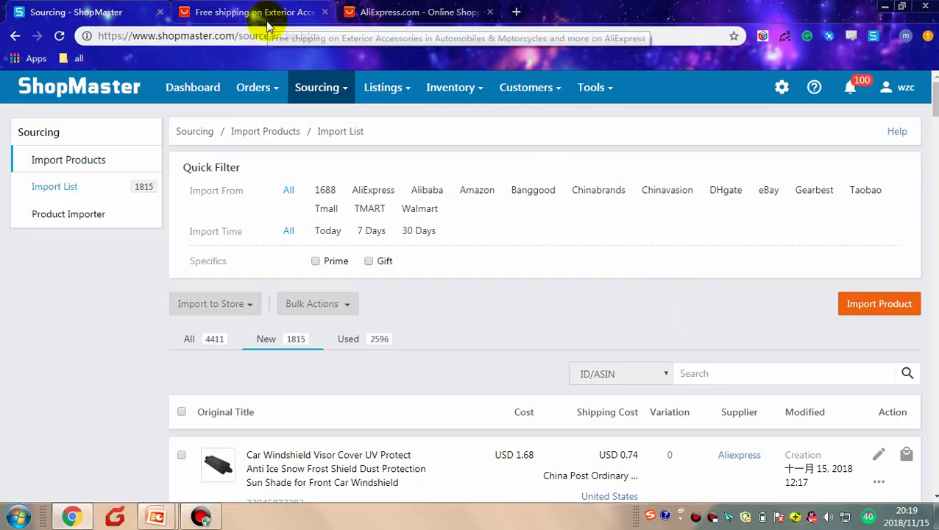
Open ShopMaster's bulk importer in import-by-category mode, close the exterior accessories page, then go to AliExpress
click(329, 92)
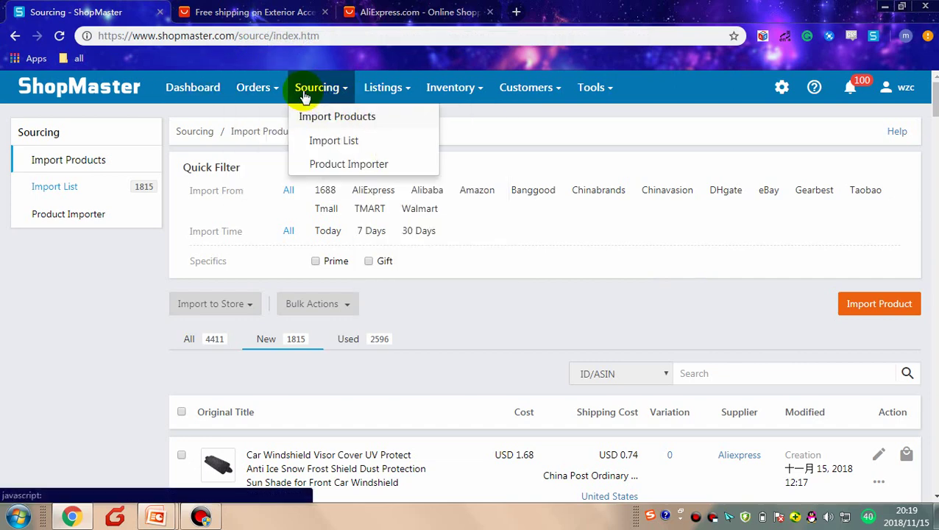
click(377, 166)
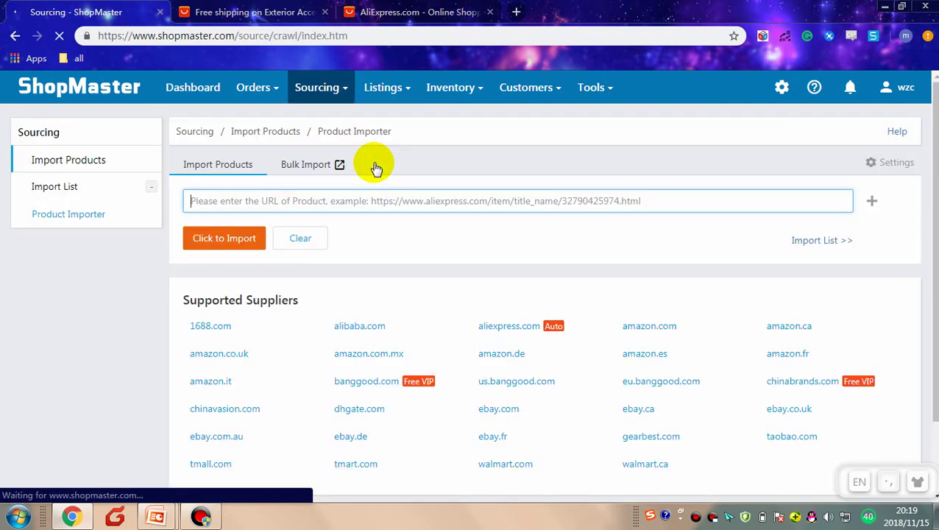
click(310, 170)
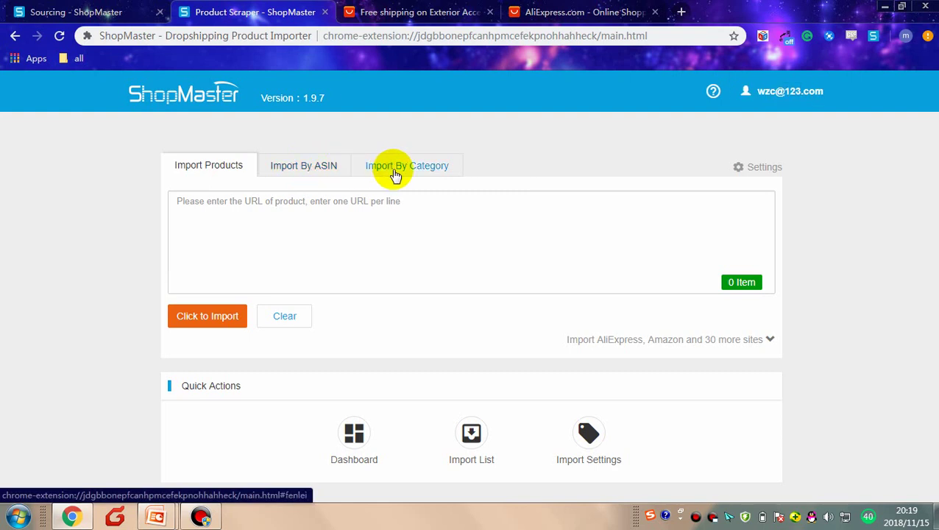
click(398, 168)
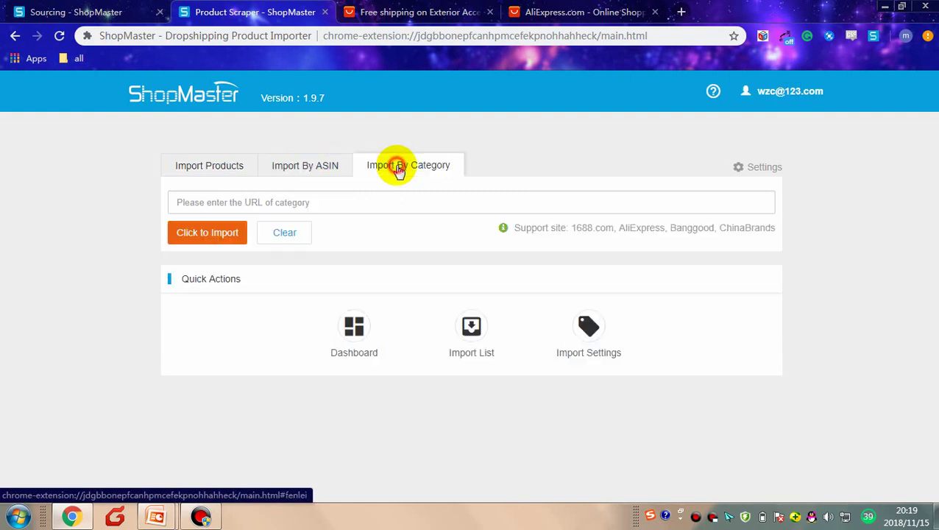
click(490, 13)
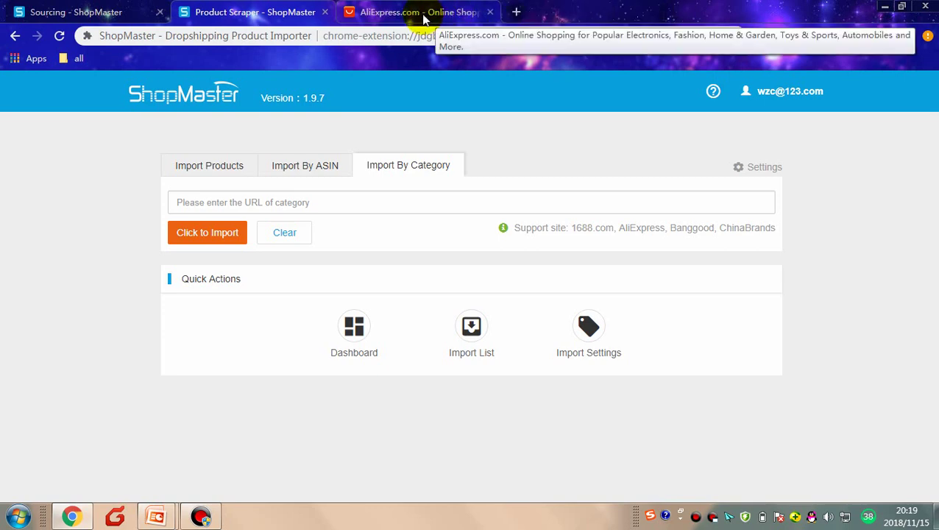
click(424, 14)
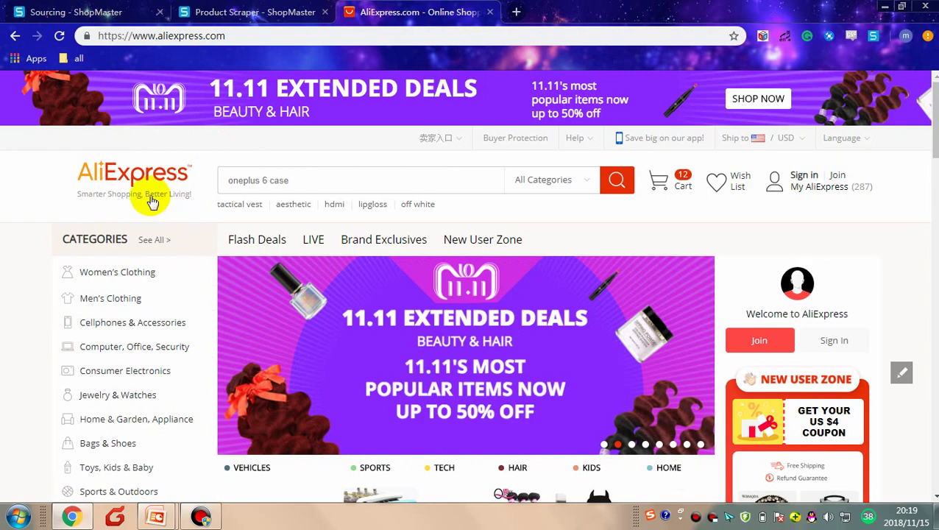
Open AliExpress's Sports & Outdoors Cover-Ups category (18,074 results) and copy its URL for the importer
mouse_move(83, 281)
mouse_move(84, 333)
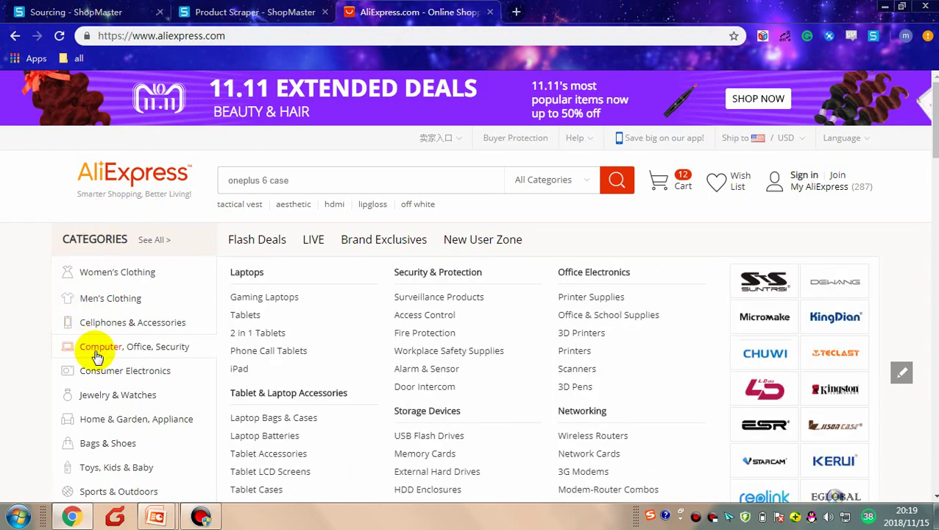
scroll(114, 363, down, 1)
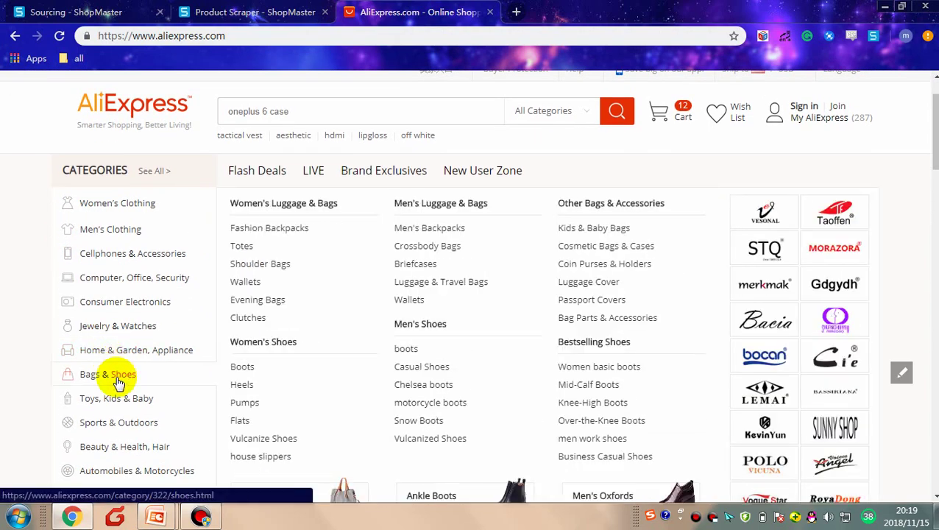
scroll(126, 397, down, 2)
mouse_move(122, 287)
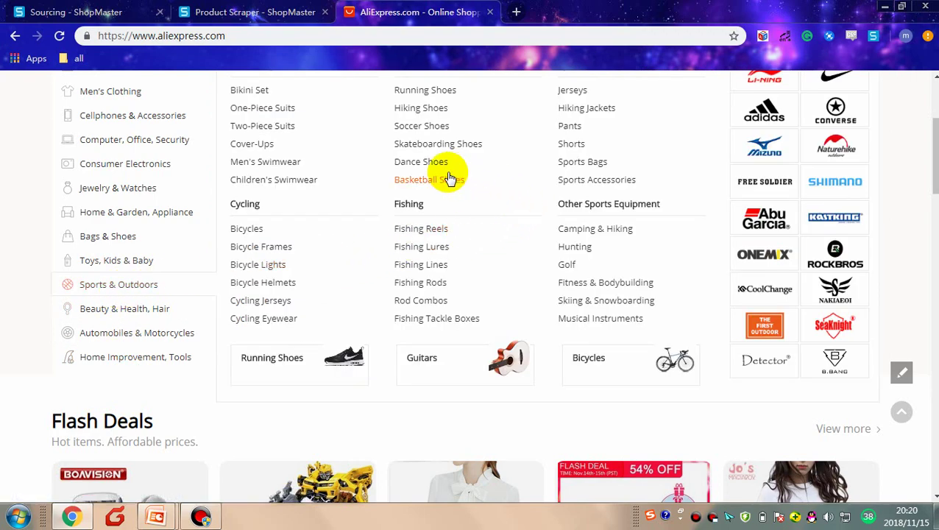
click(259, 147)
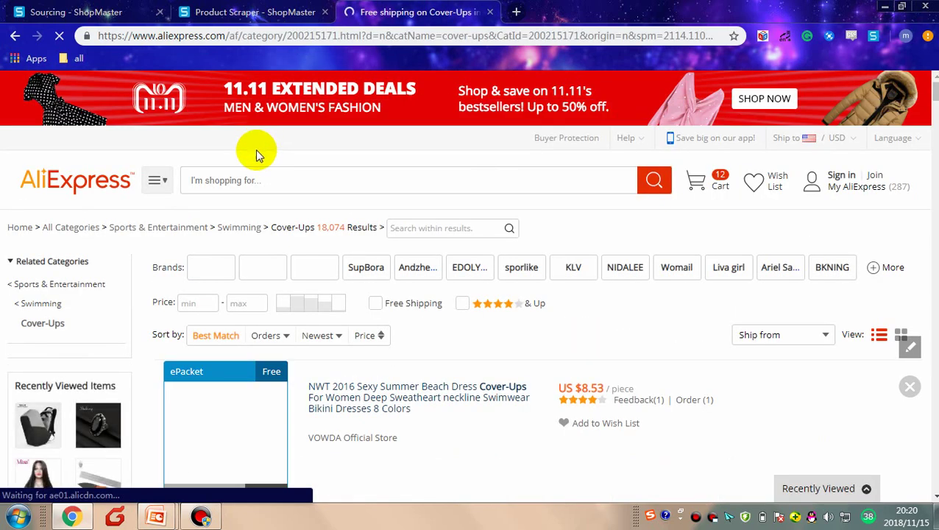
scroll(510, 315, down, 3)
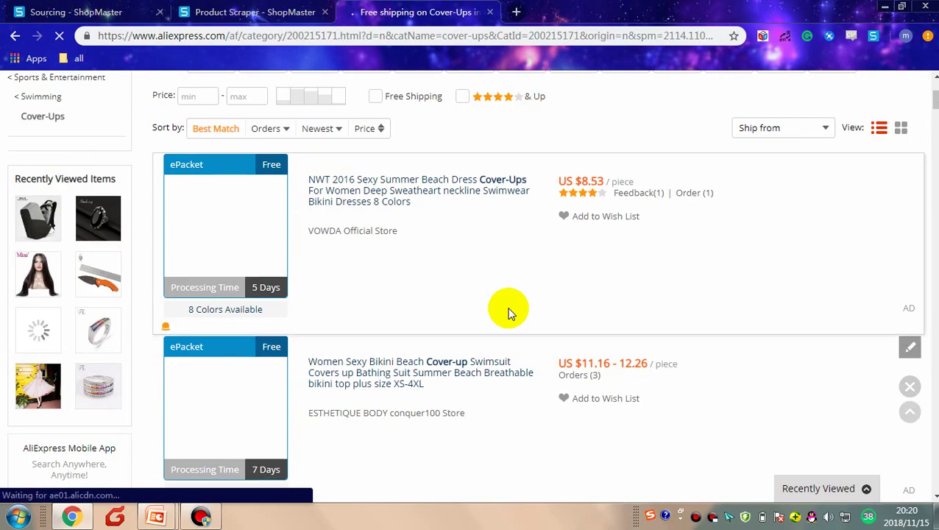
scroll(507, 310, up, 3)
scroll(508, 314, down, 2)
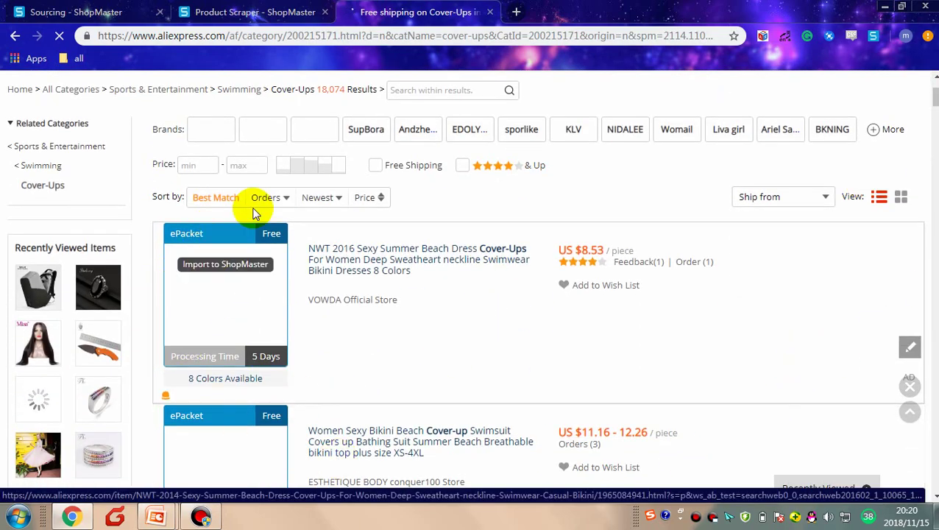
scroll(562, 234, up, 2)
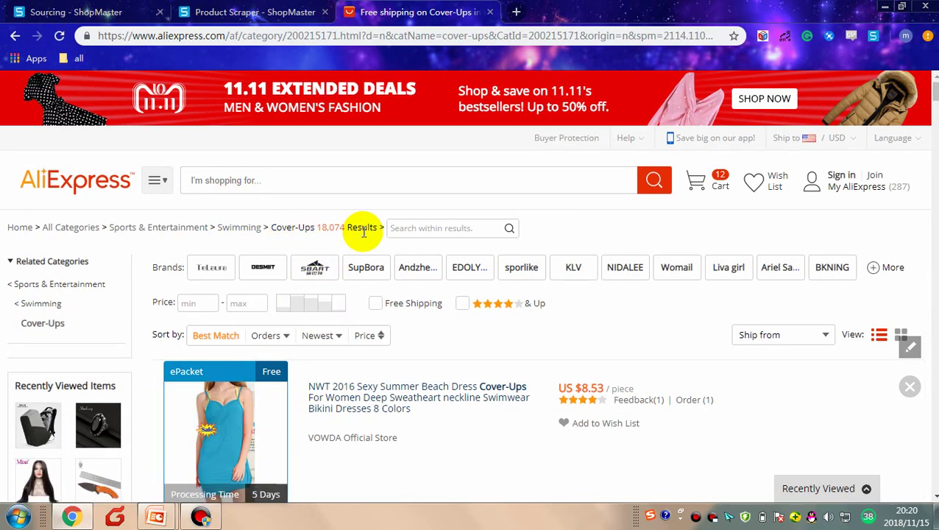
click(268, 37)
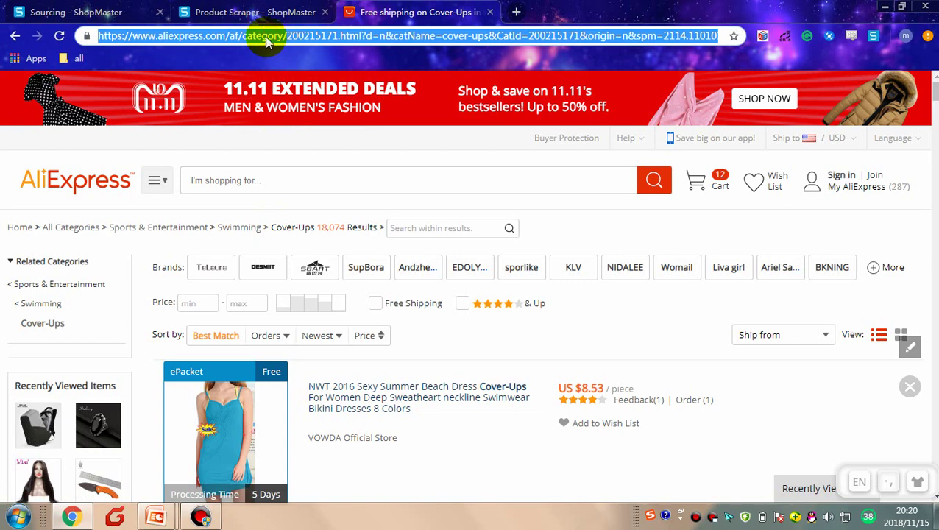
click(274, 12)
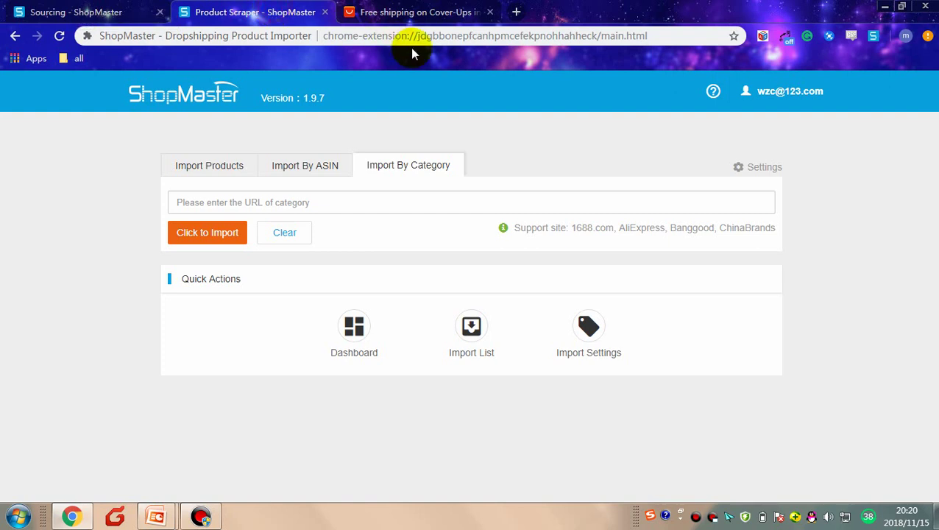
Paste the Cover-Ups category link and import it, giving 7 imported and 0 failed
click(379, 203)
key(ctrl+v)
click(237, 233)
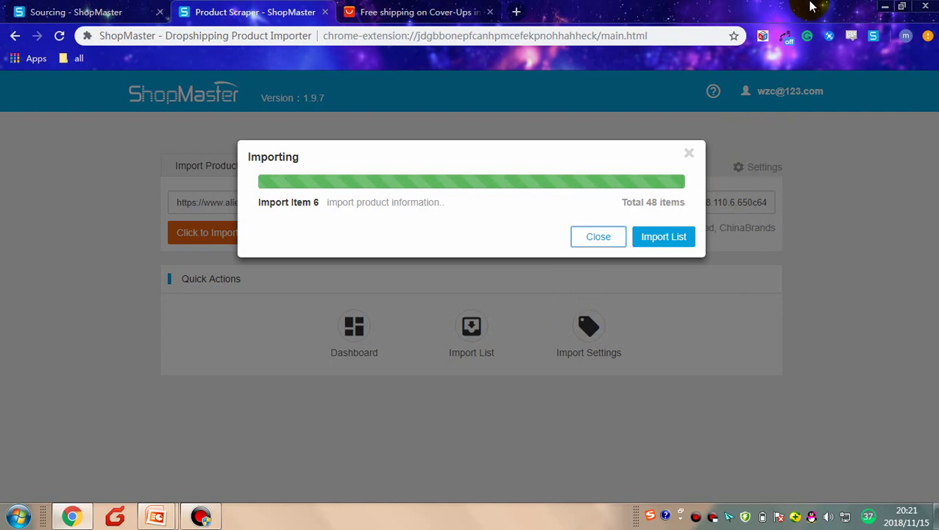
click(597, 243)
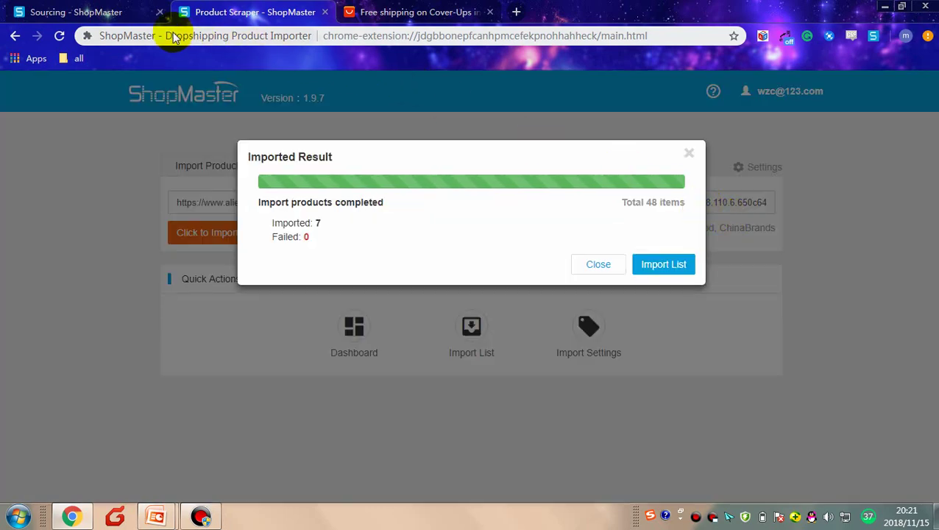
click(19, 10)
Open the Import List, now 1834 items, and scroll through the new beach cover-up products
mouse_move(294, 129)
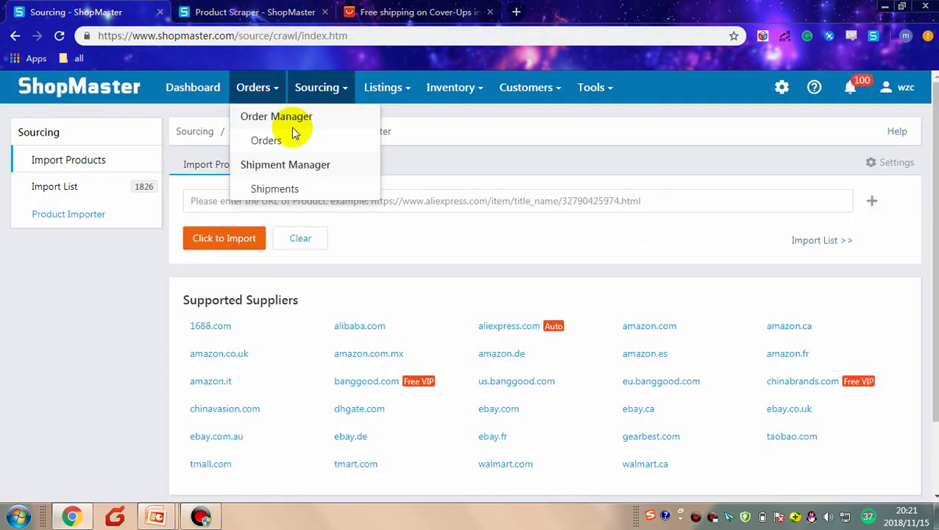
mouse_move(317, 100)
click(335, 146)
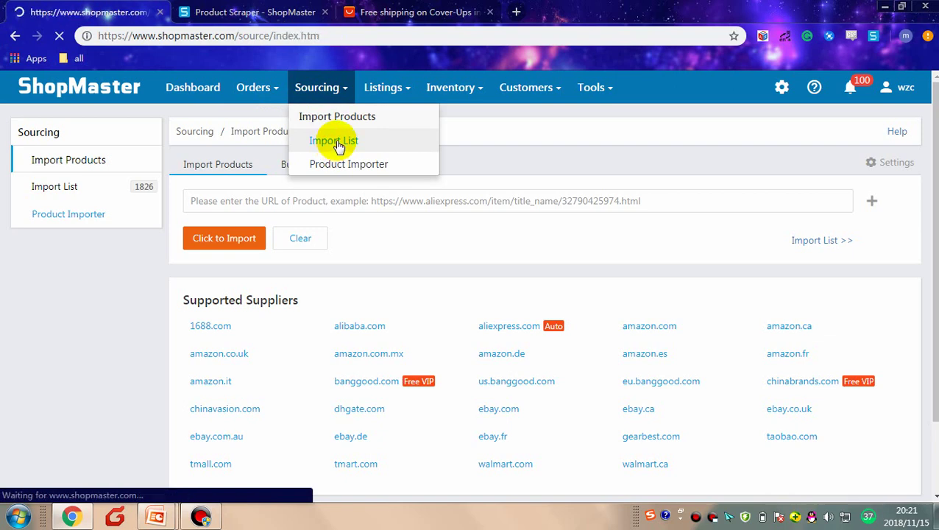
scroll(291, 221, down, 3)
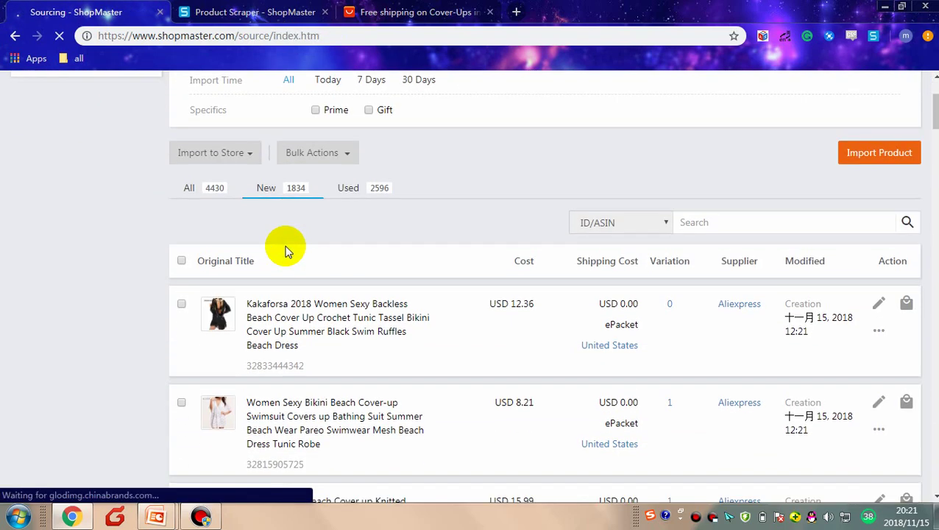
mouse_move(218, 350)
scroll(217, 346, down, 2)
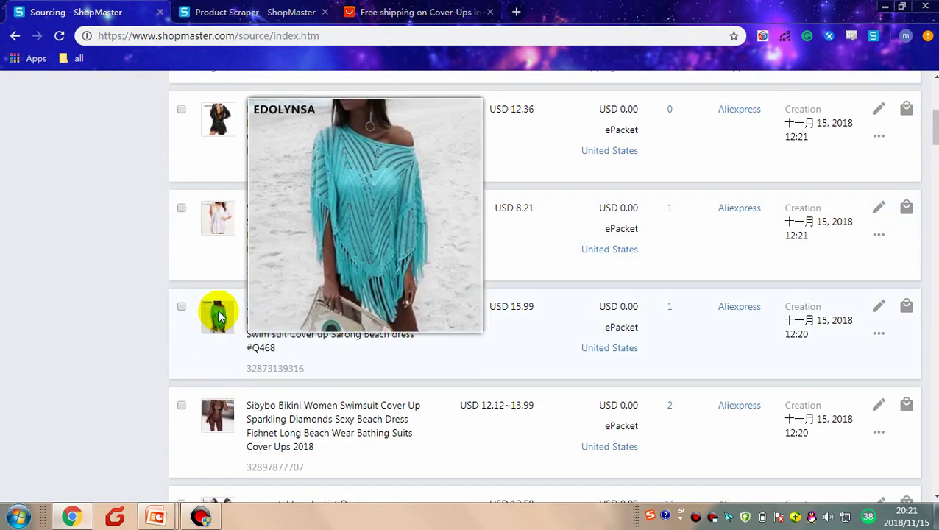
scroll(733, 324, up, 2)
scroll(733, 324, up, 3)
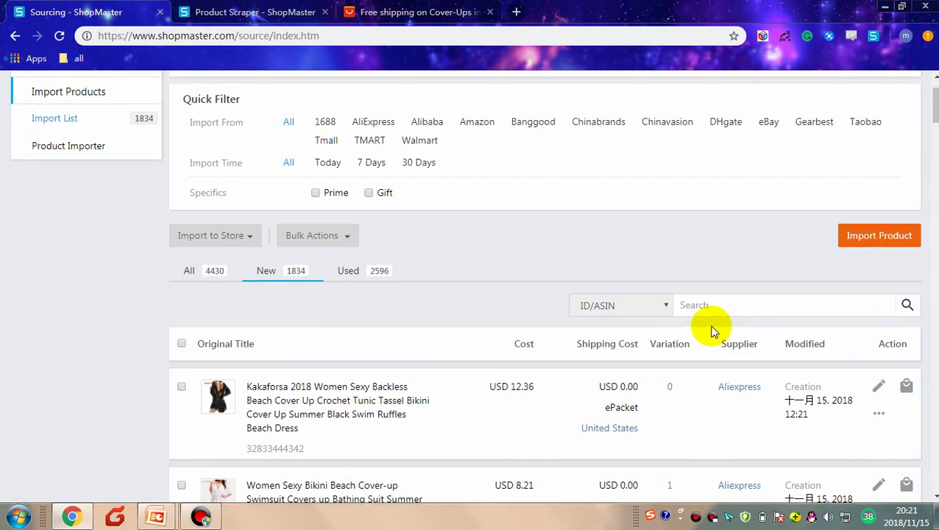
scroll(689, 325, down, 3)
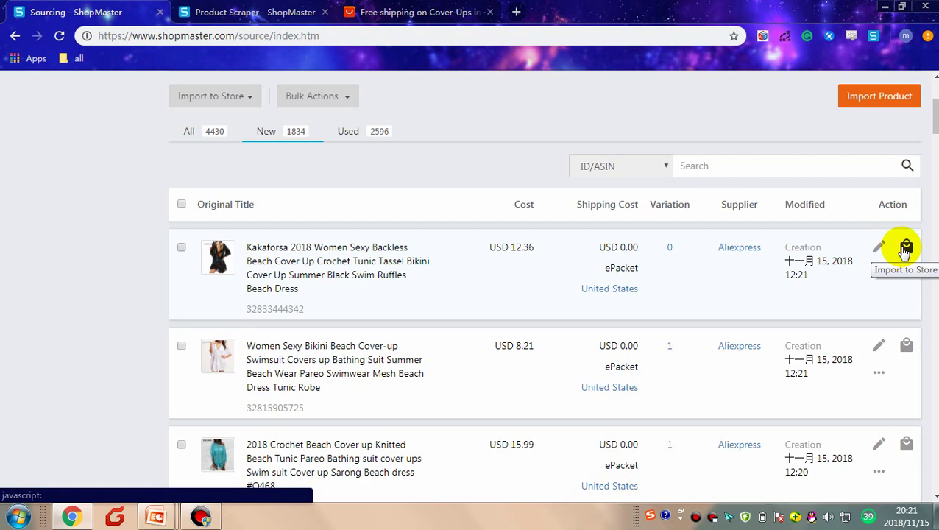
Select all products to check the store and bulk action options, then clear the selection
click(182, 206)
scroll(238, 236, up, 2)
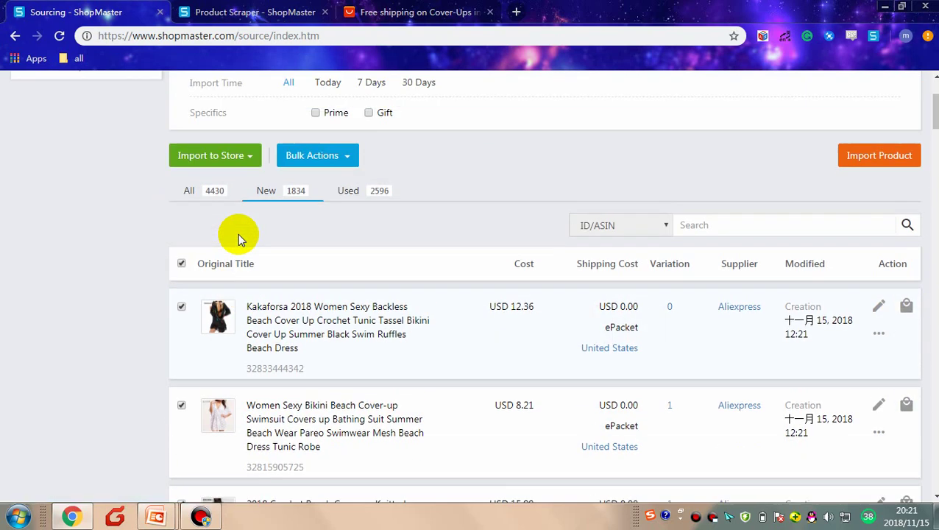
click(240, 235)
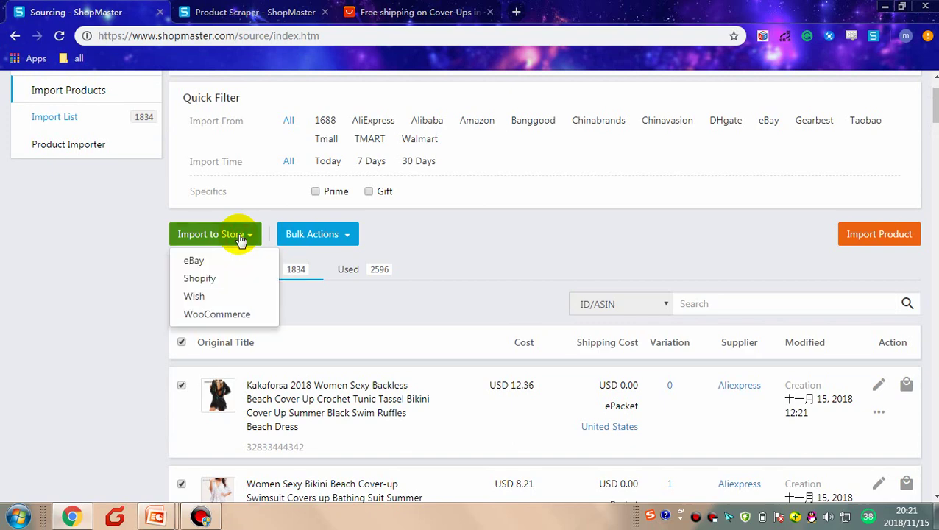
click(351, 235)
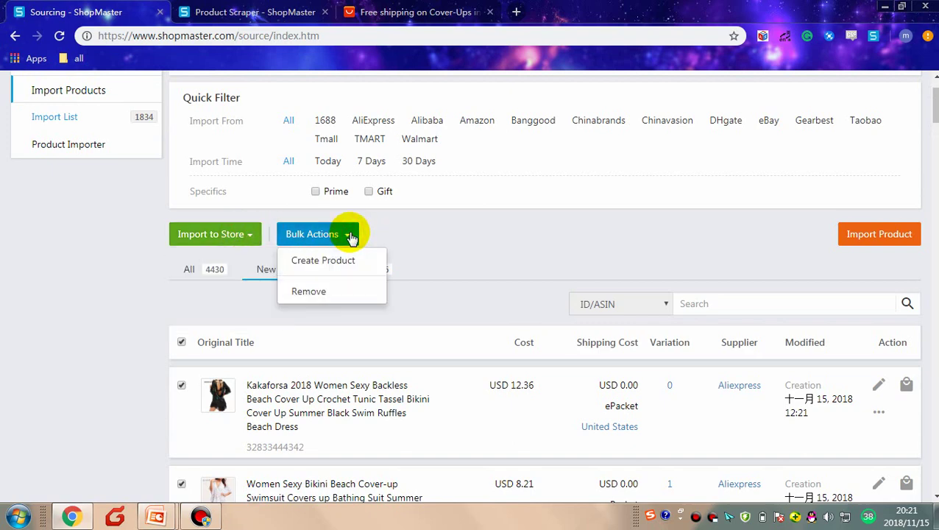
click(481, 238)
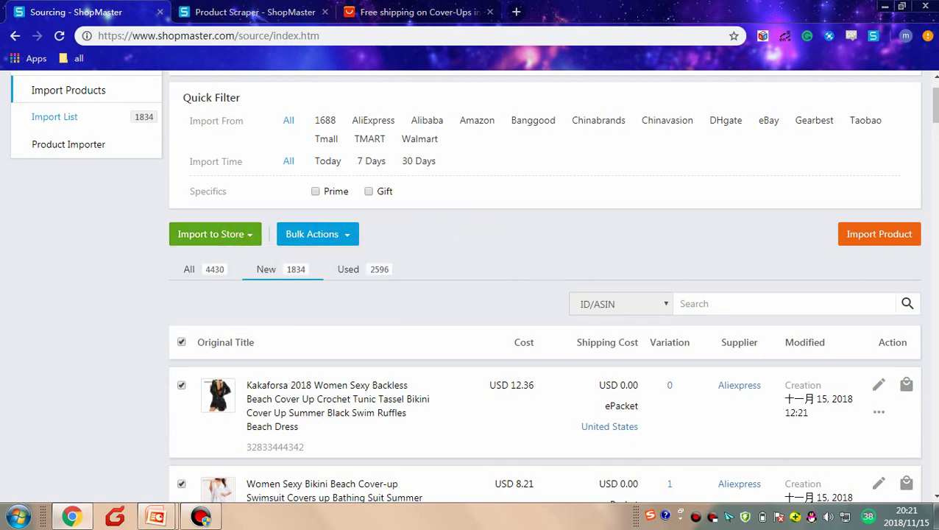
click(181, 343)
Send the Kakaforsa beach cover-up to the chosen Shopify store as a draft listing
click(904, 385)
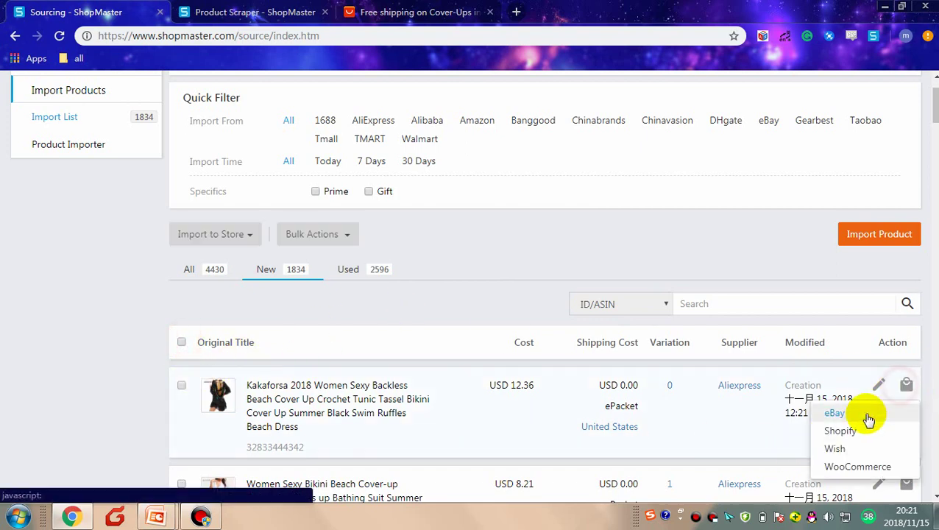
click(840, 430)
click(480, 184)
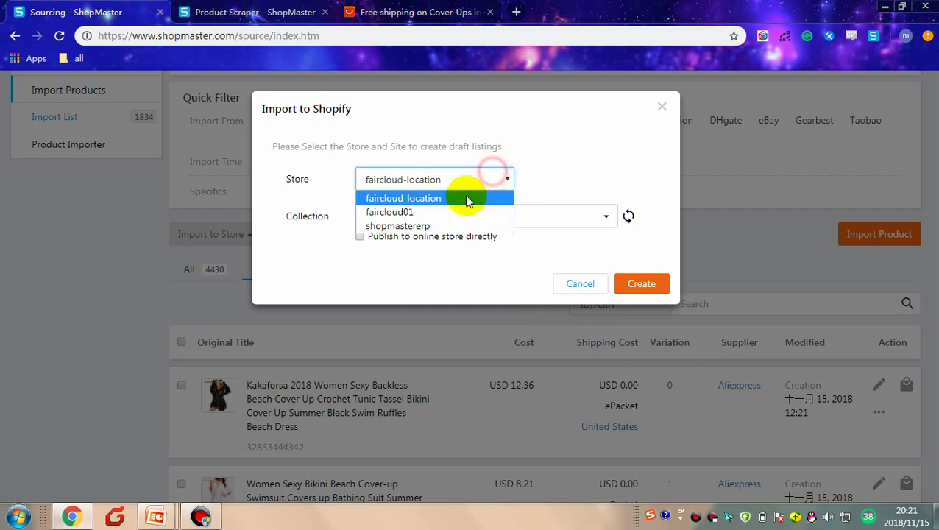
click(440, 212)
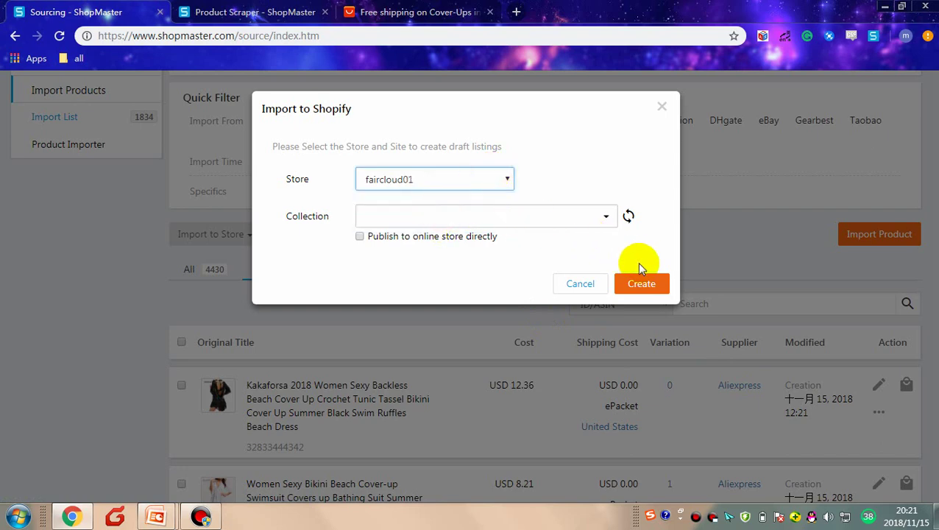
click(649, 286)
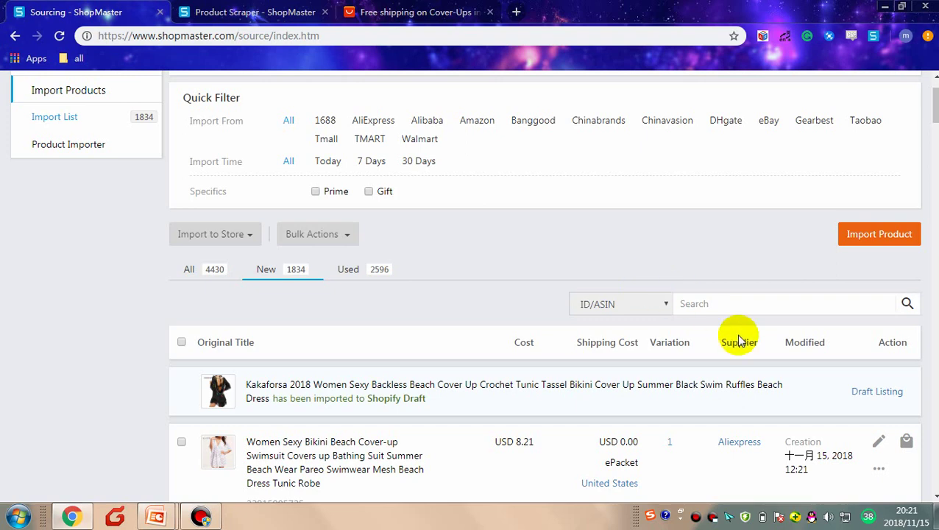
scroll(838, 417, down, 2)
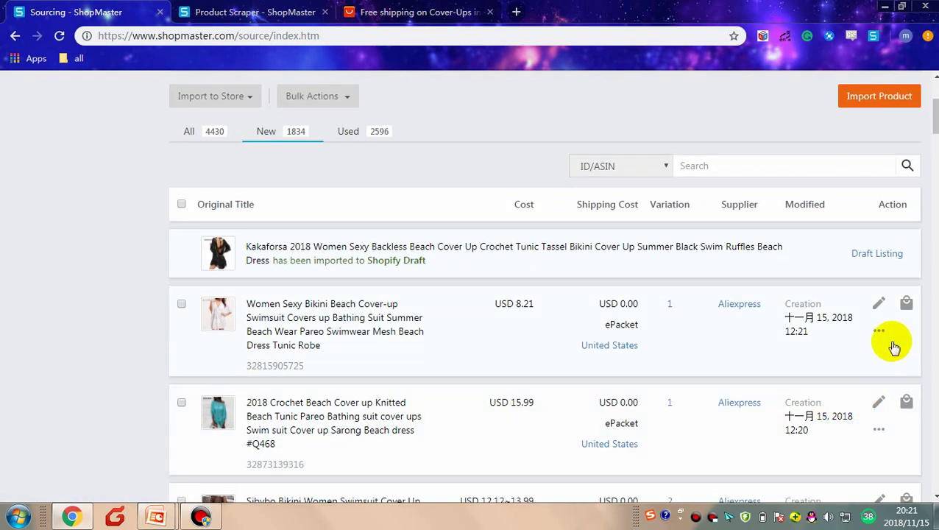